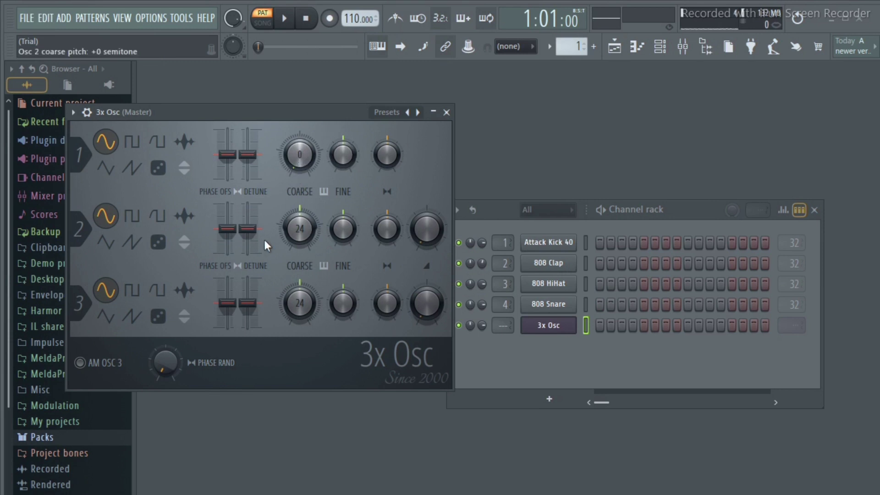
- Set the coarse pitch of 3x Osc oscillators 2 and 3 to 0 semitones
{"action": "left_click_drag", "start_coordinate": [298, 227], "coordinate": [298, 262]}
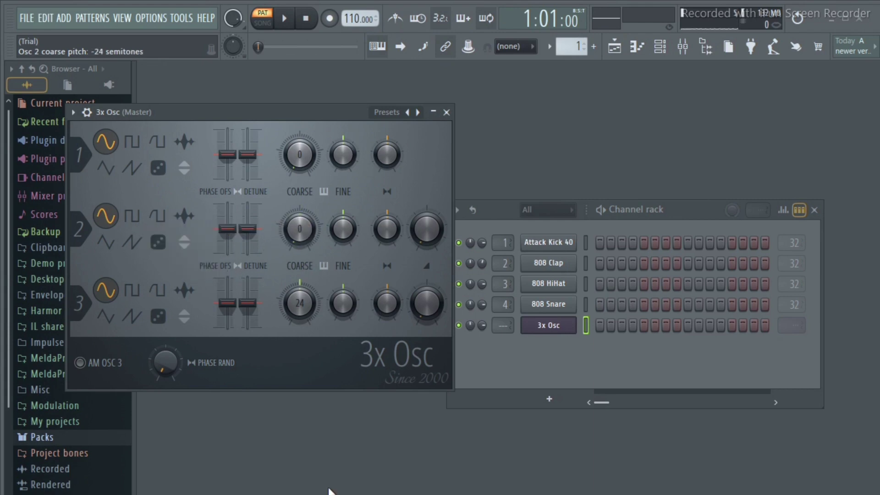
{"action": "key", "text": "z"}
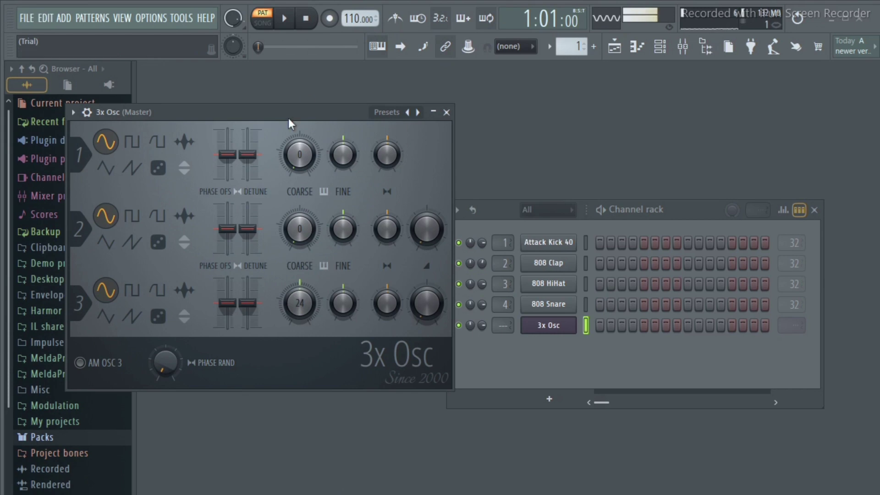
{"action": "left_click_drag", "start_coordinate": [270, 113], "coordinate": [206, 103]}
{"action": "scroll", "coordinate": [235, 292], "scroll_direction": "down", "scroll_amount": 12}
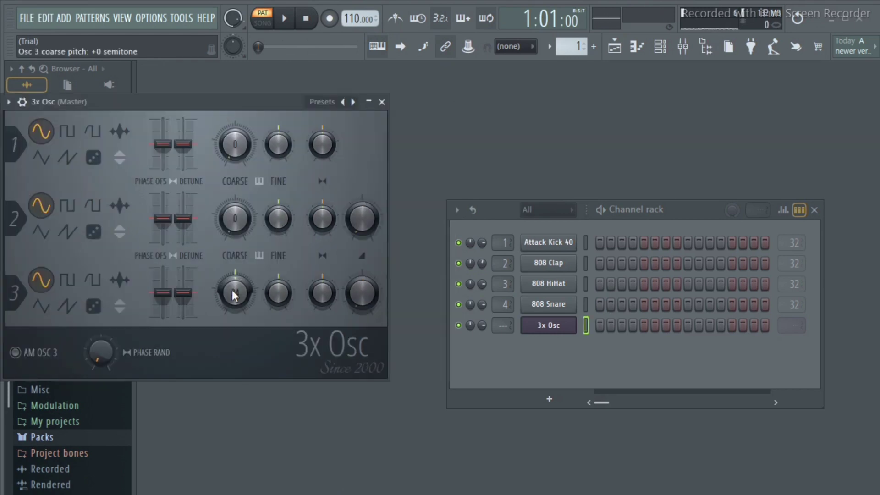
- Audition the 3x Osc sound with test notes and close its window
{"action": "key", "text": "z"}
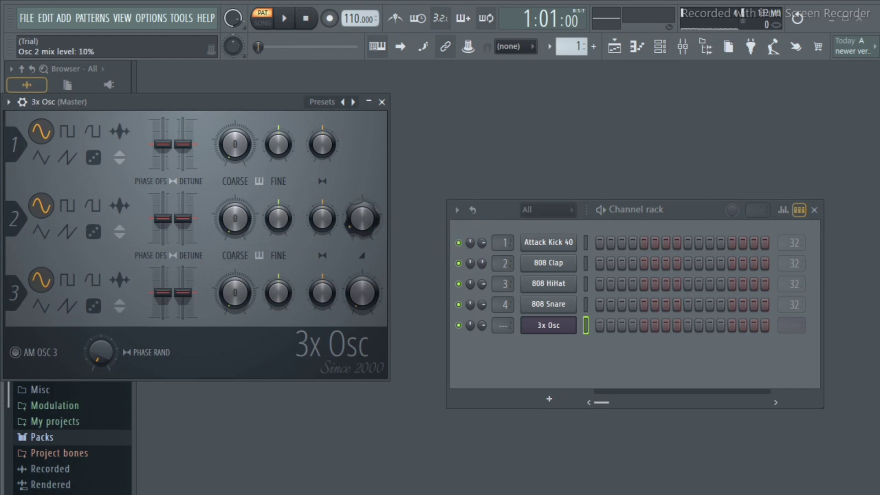
{"action": "key", "text": "z"}
{"action": "key", "text": "z"}
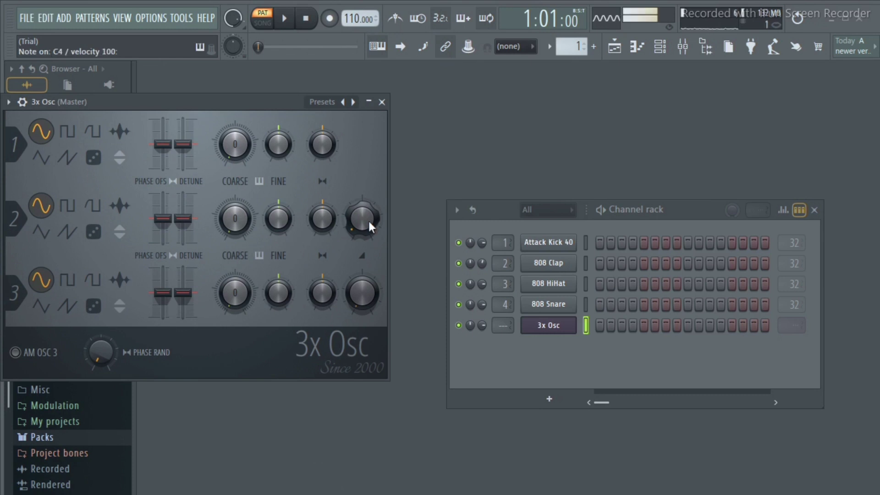
{"action": "left_click", "coordinate": [382, 101]}
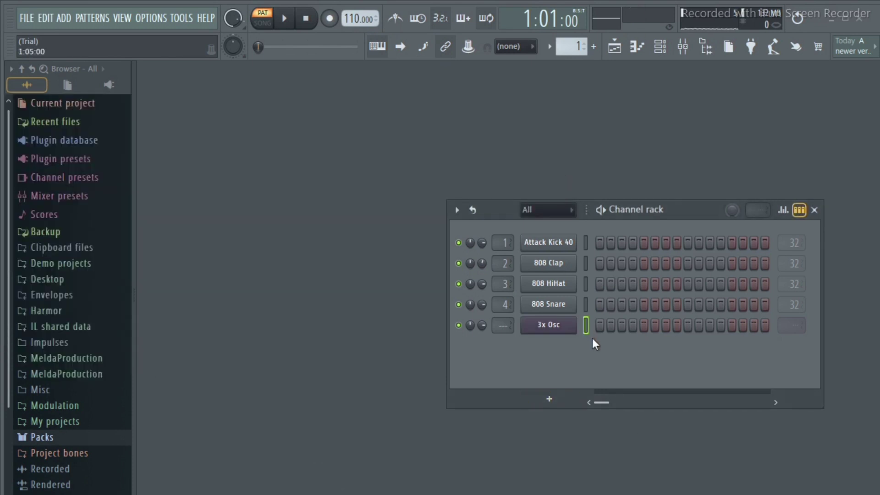
- Add a SimSynth channel, audition it with a test note, and close its window
{"action": "left_click", "coordinate": [549, 398]}
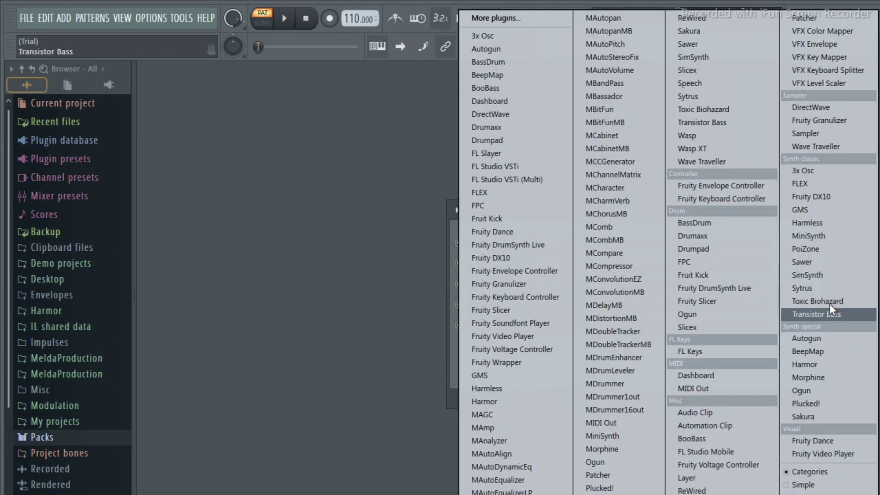
{"action": "left_click", "coordinate": [835, 274]}
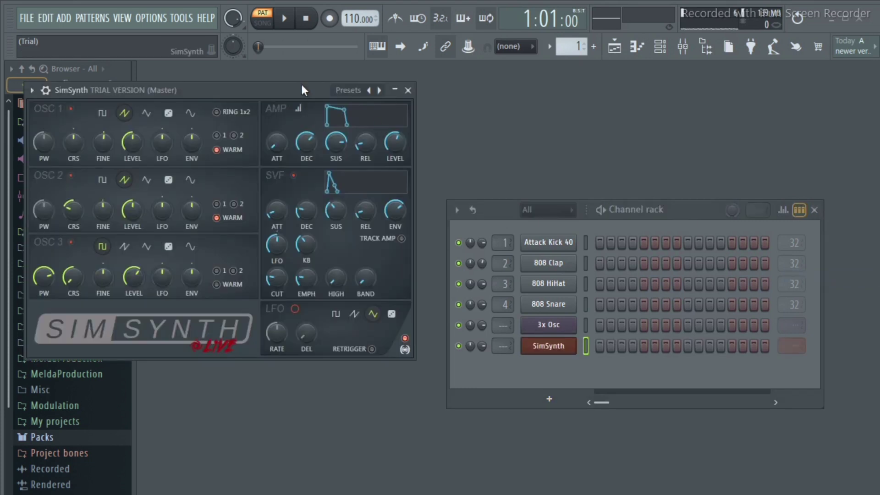
{"action": "left_click_drag", "start_coordinate": [300, 88], "coordinate": [277, 111]}
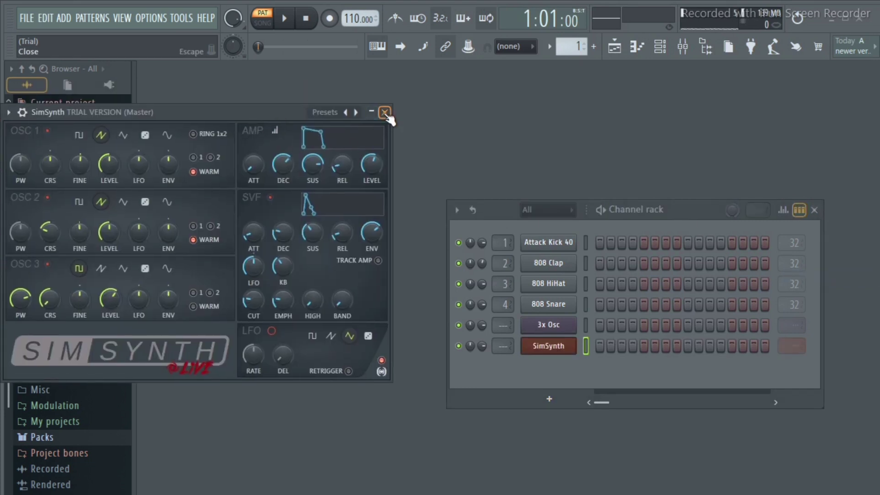
{"action": "key", "text": "z"}
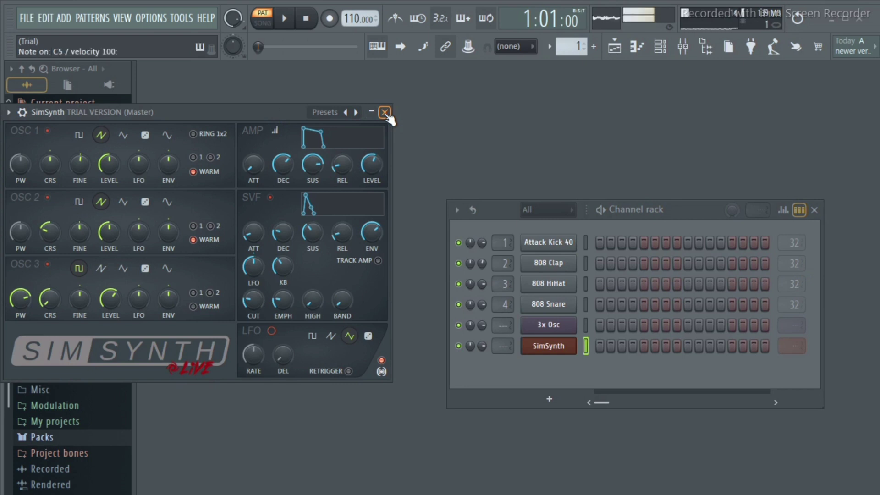
{"action": "left_click", "coordinate": [384, 113]}
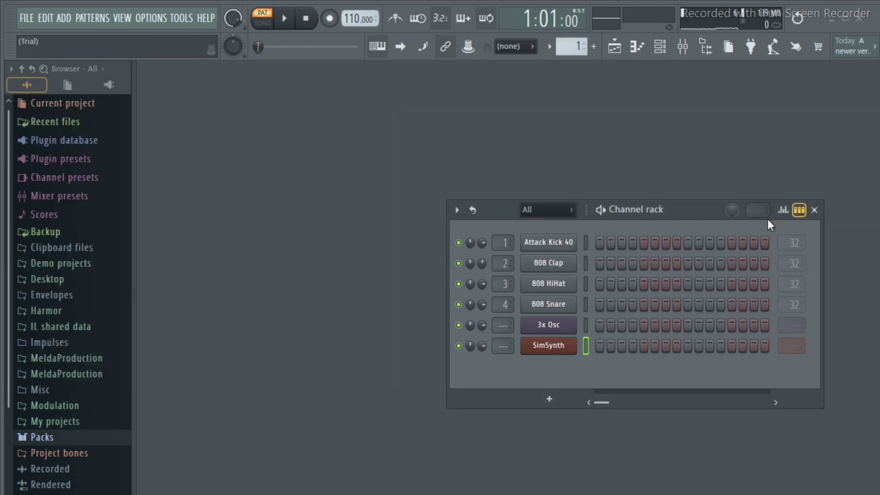
- Open the SimSynth channel's piano roll and close the channel rack covering it
{"action": "right_click", "coordinate": [548, 347]}
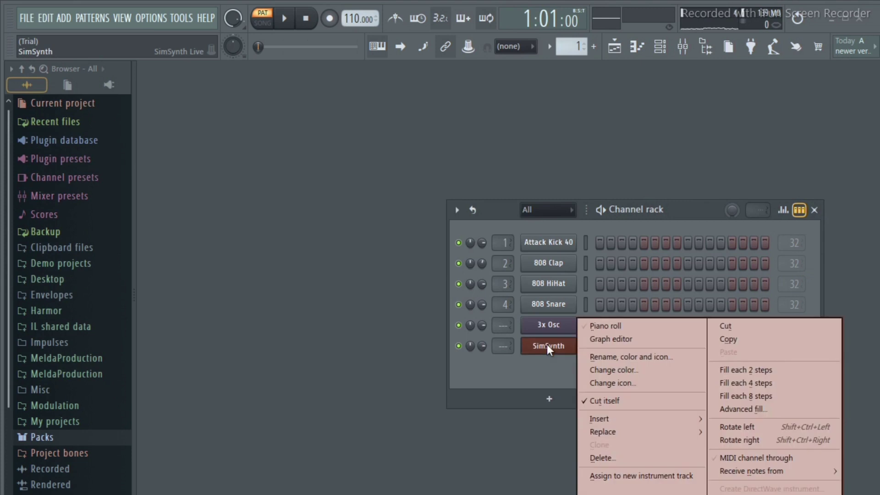
{"action": "left_click", "coordinate": [631, 328]}
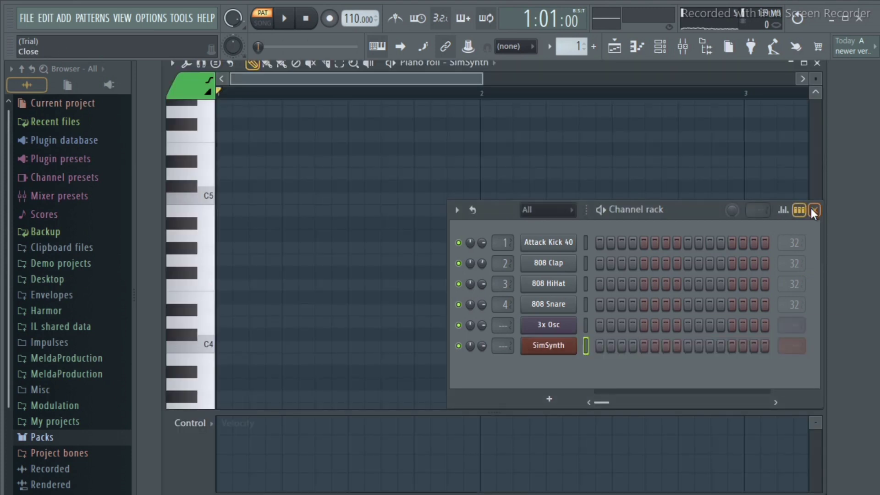
{"action": "left_click", "coordinate": [814, 210]}
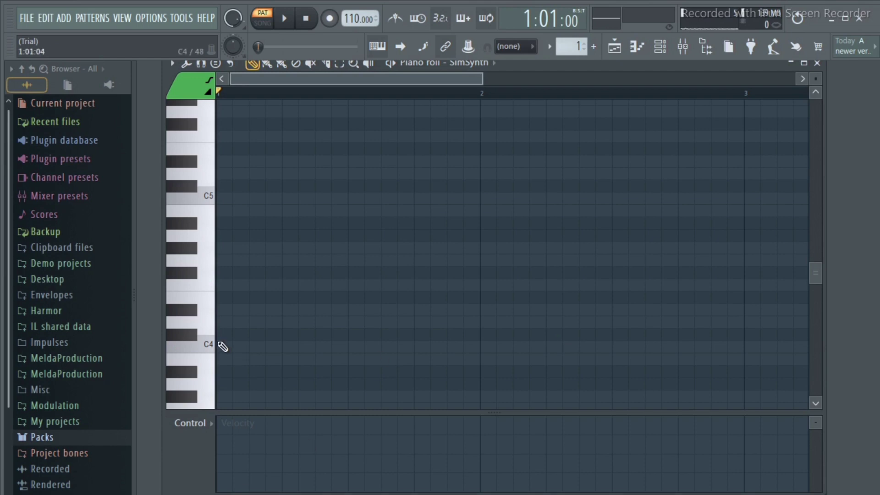
- Place a Major chord stamp on C4 at the start of bar 1
{"action": "left_click", "coordinate": [215, 63]}
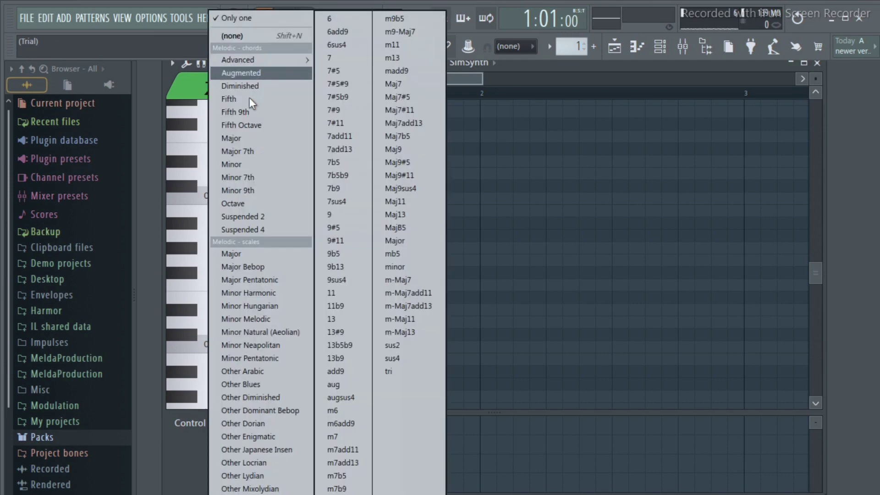
{"action": "left_click", "coordinate": [244, 139]}
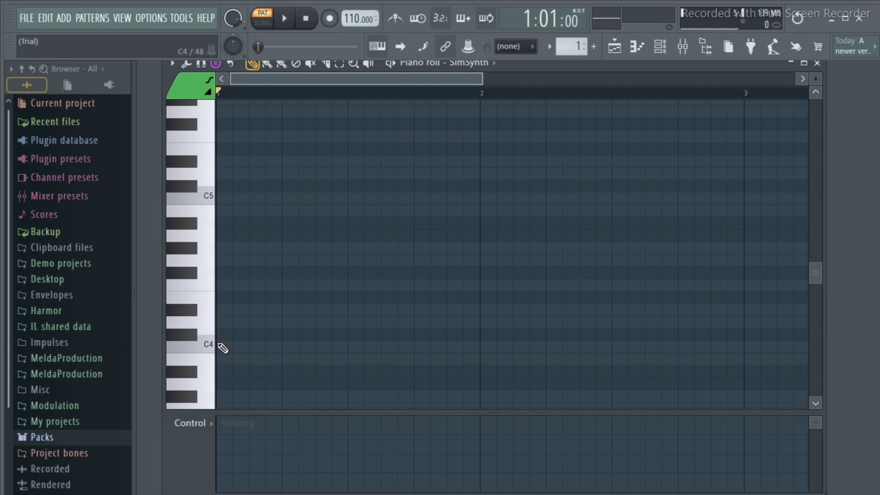
{"action": "left_click", "coordinate": [219, 347]}
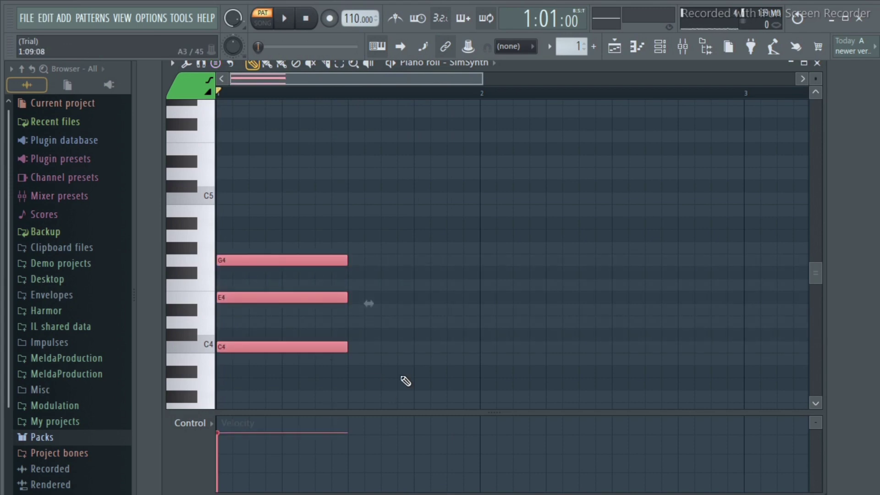
- Place a Minor chord stamp on D4 directly after the C major chord
{"action": "left_click", "coordinate": [213, 62]}
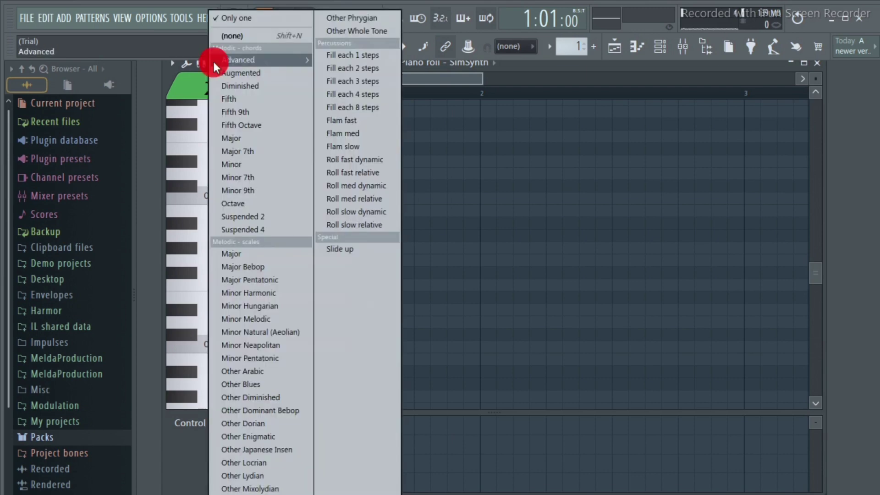
{"action": "left_click", "coordinate": [240, 164]}
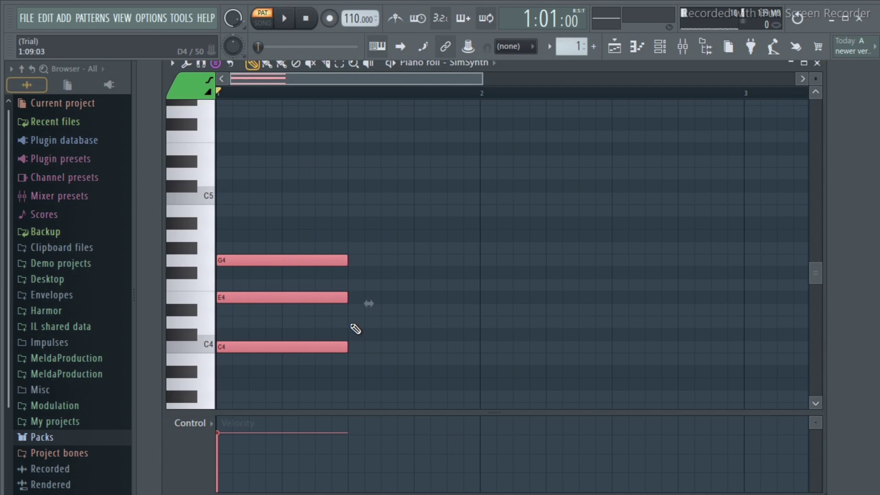
{"action": "left_click", "coordinate": [362, 323]}
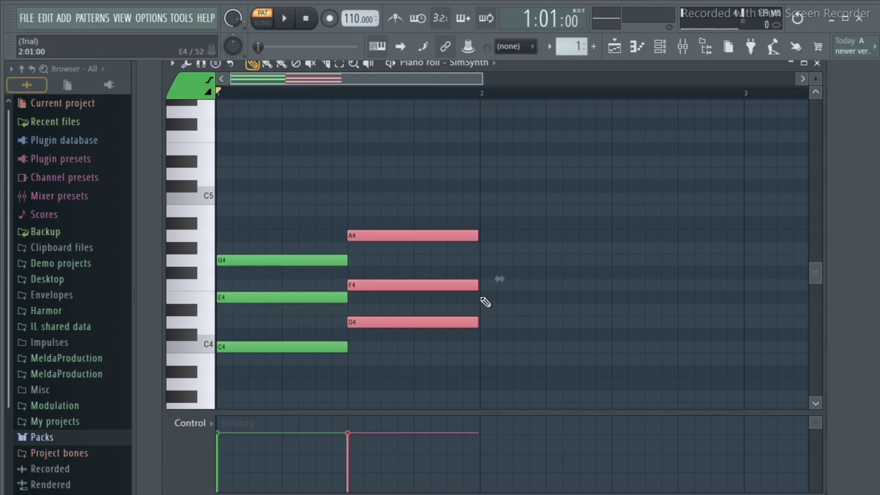
- Remove the stray single E4 note, place a Minor chord stamp on E4 at bar 2, and nudge it slightly earlier
{"action": "left_click", "coordinate": [480, 298]}
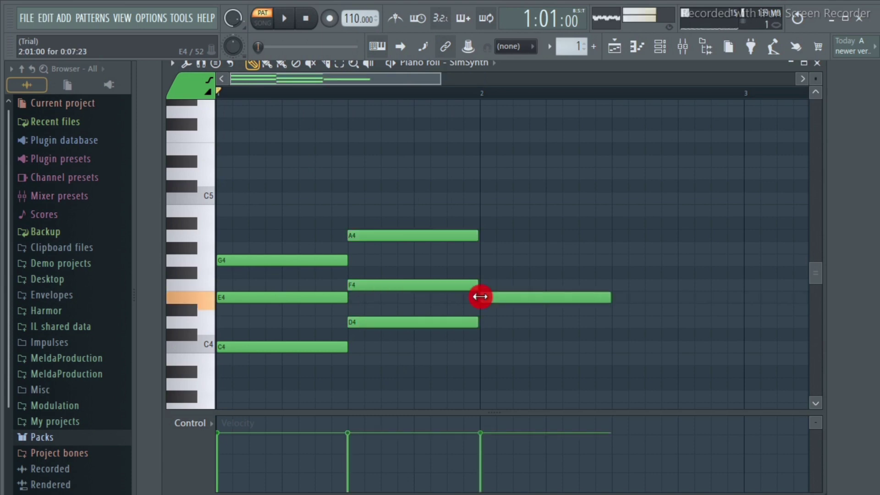
{"action": "right_click", "coordinate": [497, 297]}
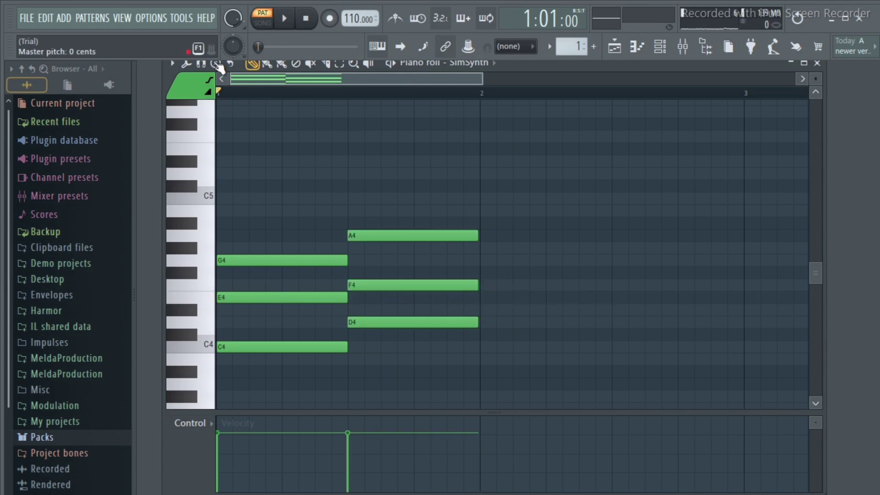
{"action": "left_click", "coordinate": [217, 64]}
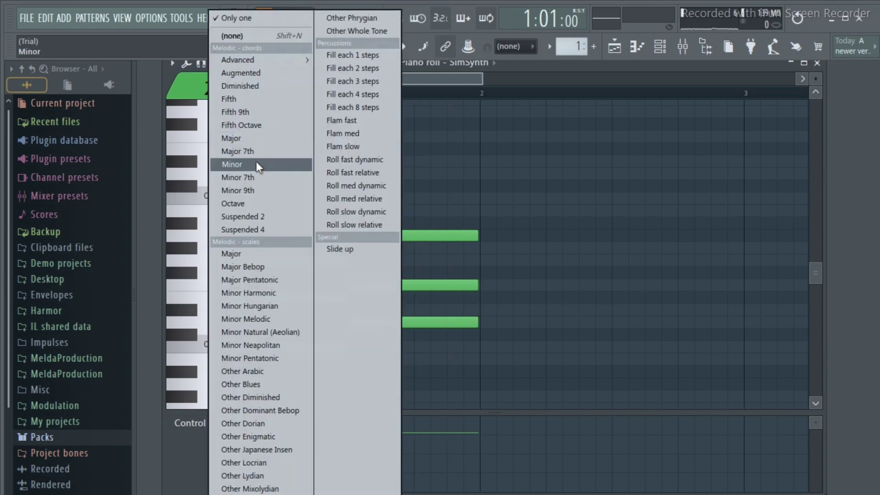
{"action": "left_click", "coordinate": [256, 164]}
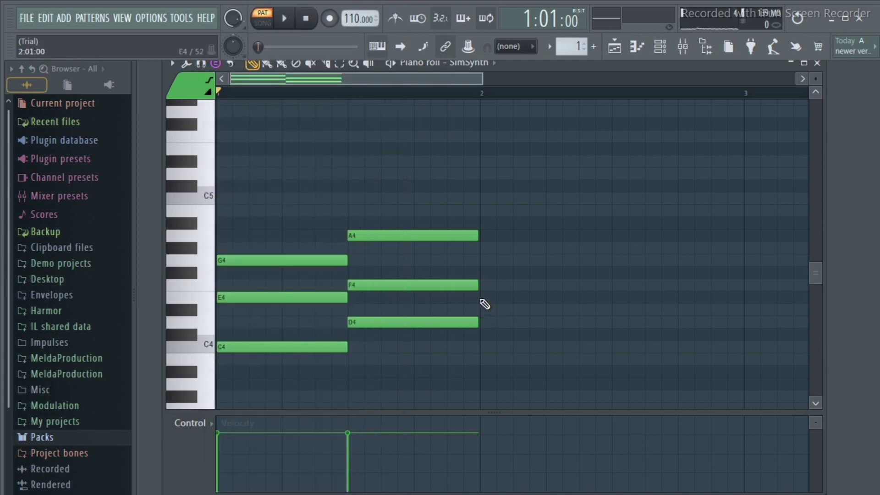
{"action": "left_click", "coordinate": [482, 297]}
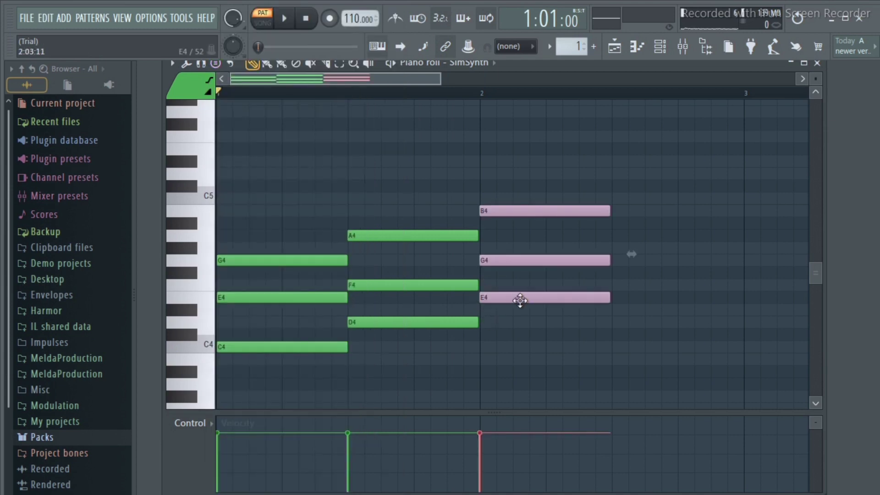
{"action": "left_click_drag", "start_coordinate": [521, 300], "coordinate": [518, 301]}
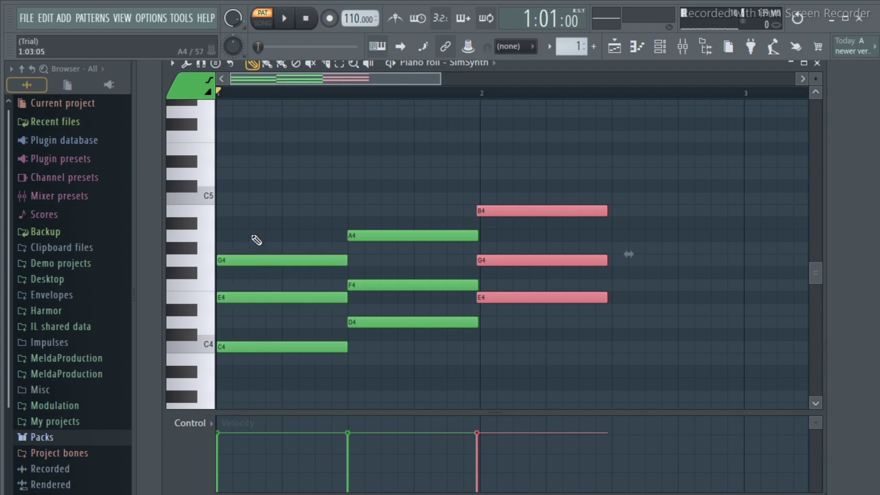
- Delete the stray C4 note and copy the opening C major chord to directly after the E minor chord
{"action": "left_click", "coordinate": [530, 347]}
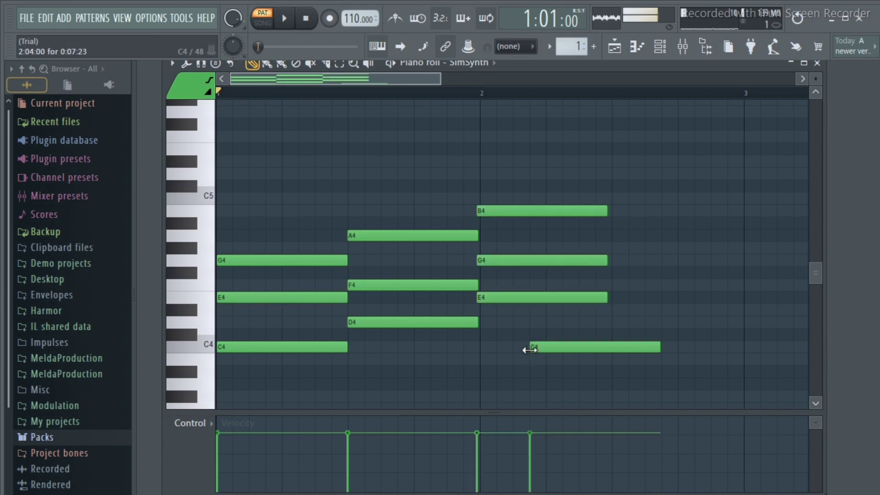
{"action": "right_click", "coordinate": [531, 347]}
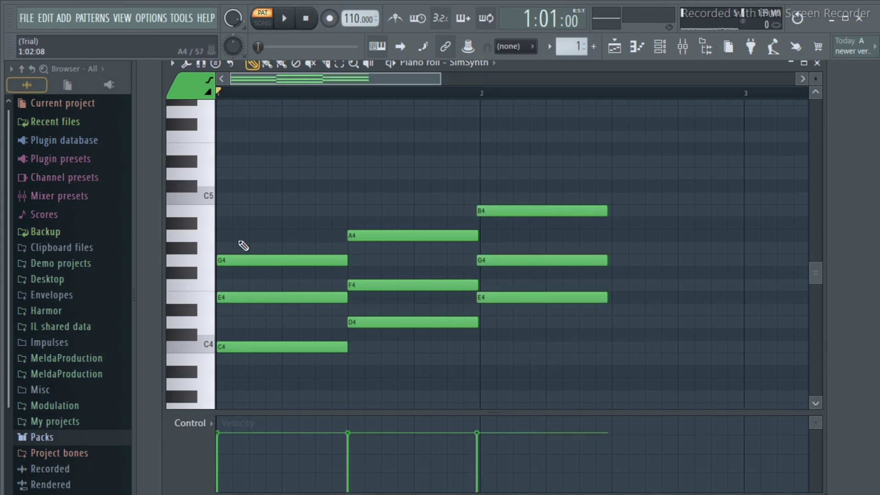
{"action": "left_click_drag", "start_coordinate": [238, 243], "coordinate": [281, 392]}
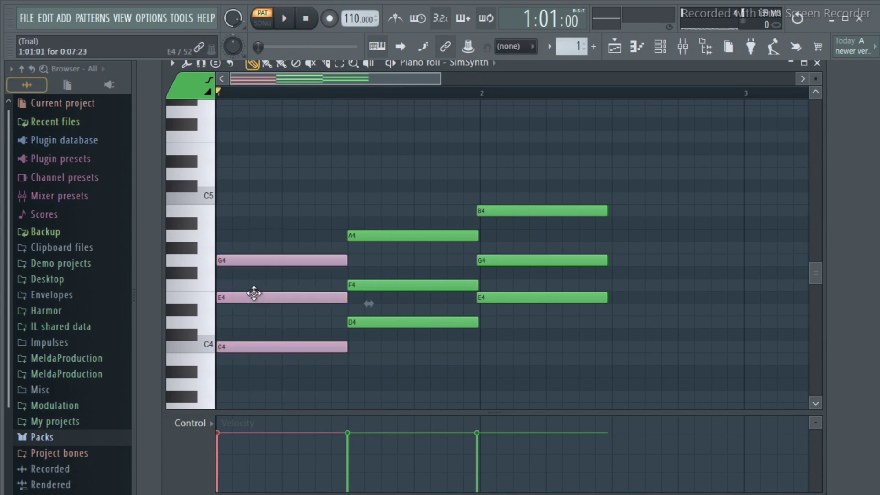
{"action": "mouse_move", "coordinate": [254, 293]}
{"action": "left_mouse_down"}
{"action": "mouse_move", "coordinate": [506, 296]}
{"action": "mouse_move", "coordinate": [648, 280]}
{"action": "left_mouse_up"}
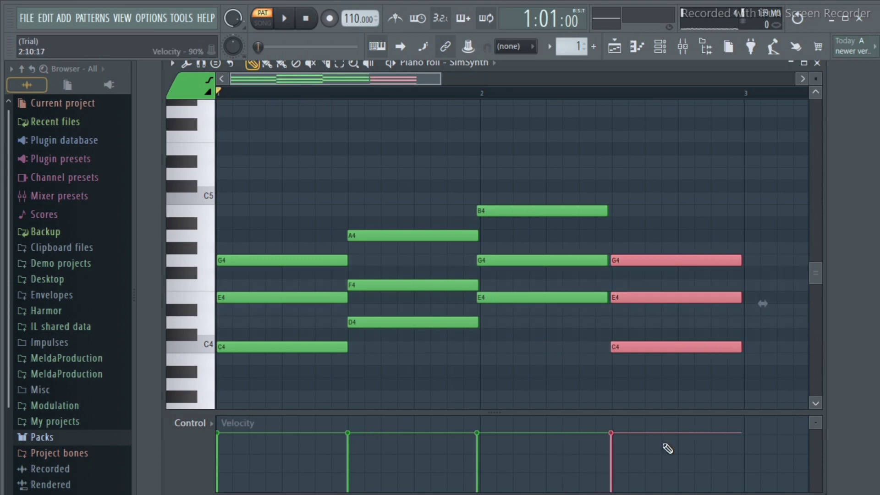
- Lower the SimSynth channel's volume in the channel rack and close the rack
{"action": "left_click", "coordinate": [662, 48]}
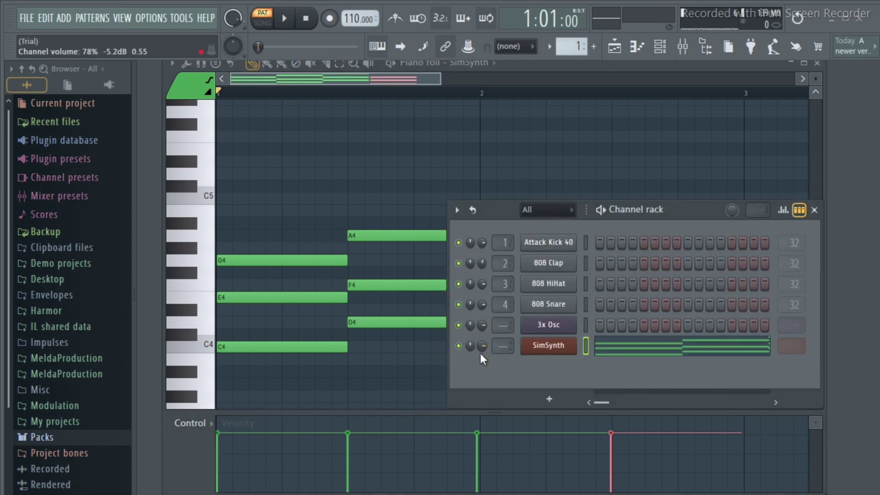
{"action": "scroll", "coordinate": [480, 347], "scroll_direction": "down", "scroll_amount": 5}
{"action": "left_click", "coordinate": [815, 211]}
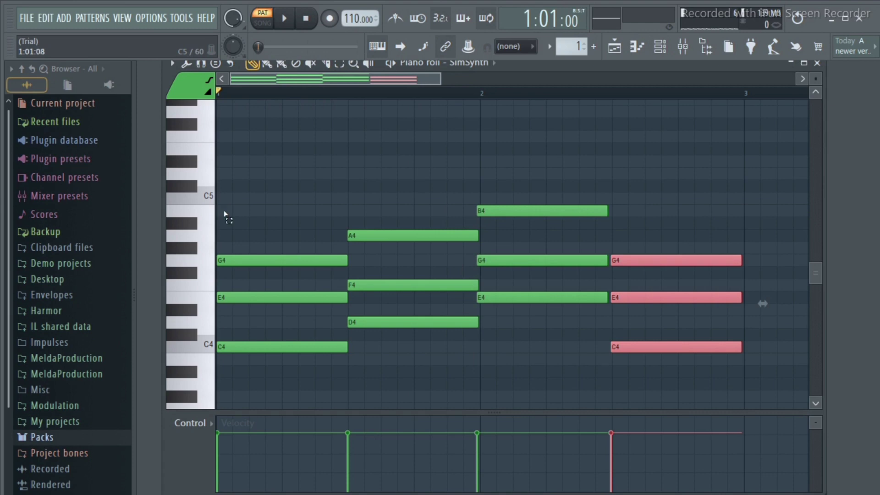
- Select all four chords in the piano roll and transpose them up one octave
{"action": "left_click_drag", "start_coordinate": [300, 283], "coordinate": [735, 390]}
{"action": "key", "text": "ctrl+Up"}
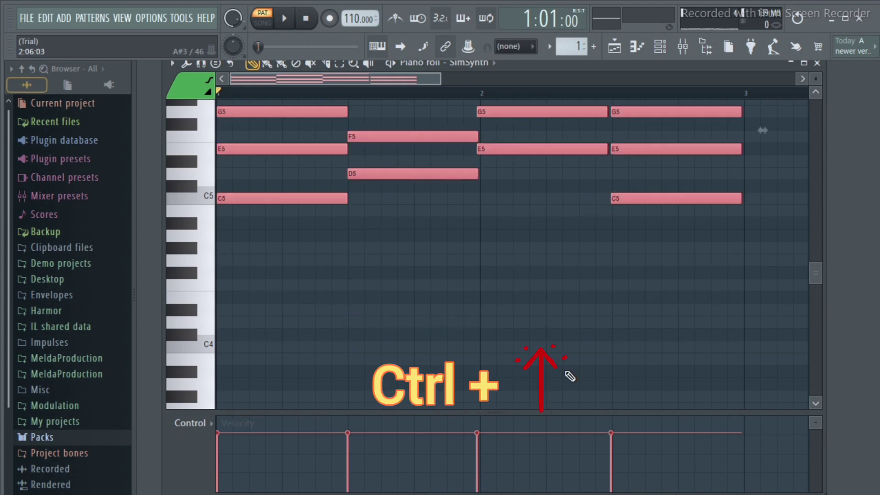
{"action": "scroll", "coordinate": [581, 398], "scroll_direction": "up", "scroll_amount": 3}
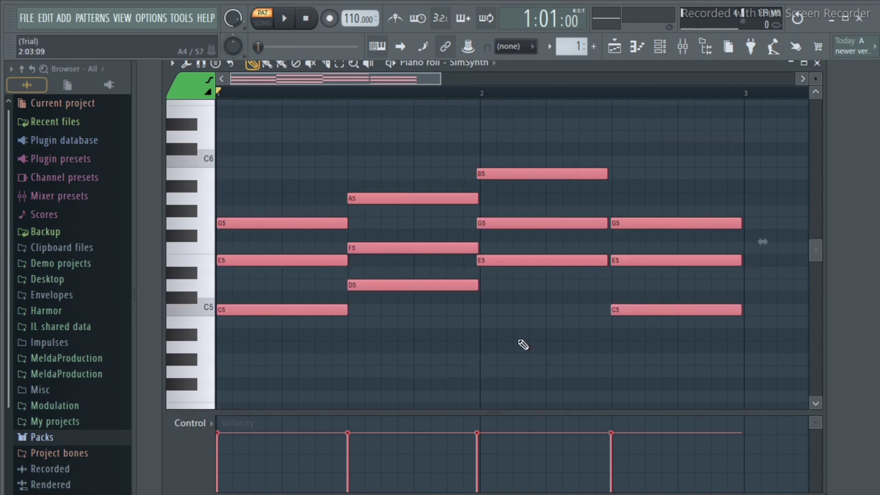
- Play back the pattern to hear the transposed four-chord progression
{"action": "key", "text": "Right"}
{"action": "key", "text": "ctrl+d"}
{"action": "key", "text": "space"}
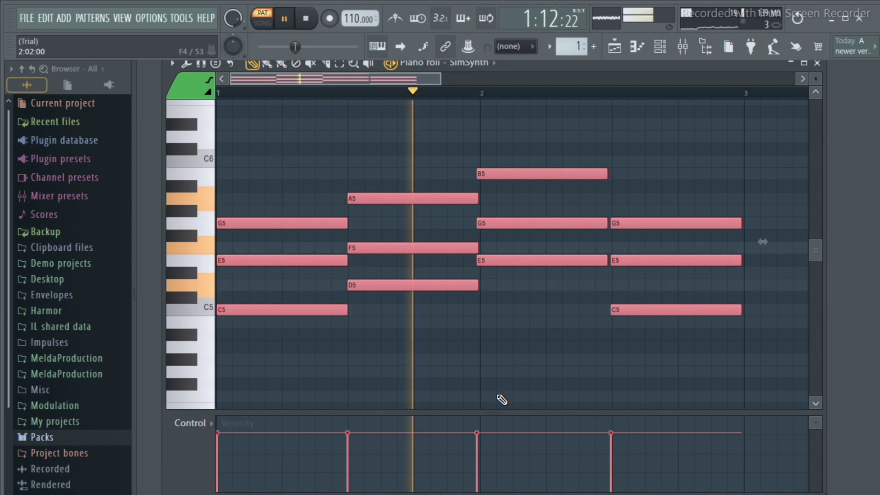
- Lower the SimSynth channel's volume to 28% in the channel rack and preview the chord pattern briefly
{"action": "key", "text": "space"}
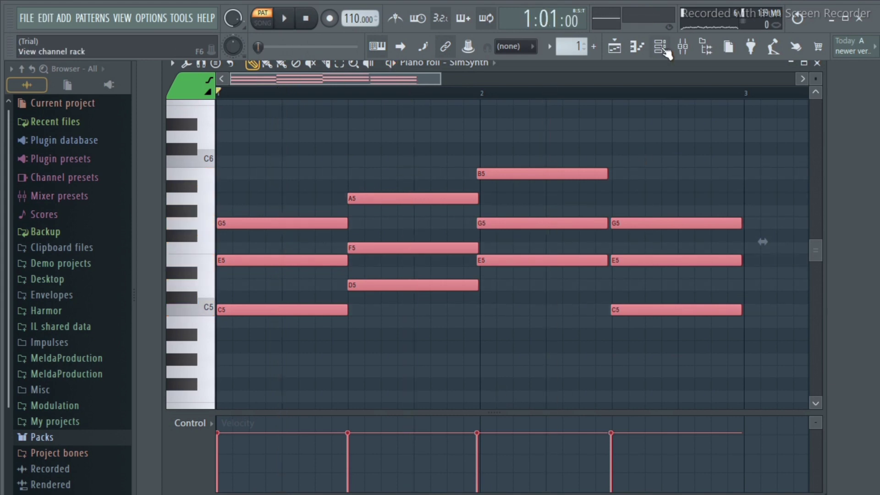
{"action": "left_click", "coordinate": [663, 49]}
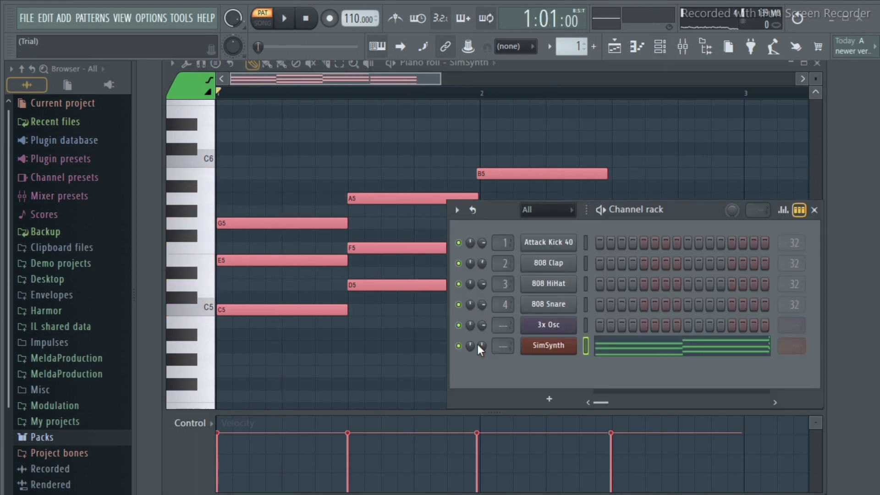
{"action": "left_click_drag", "start_coordinate": [481, 346], "coordinate": [481, 375]}
{"action": "key", "text": "space"}
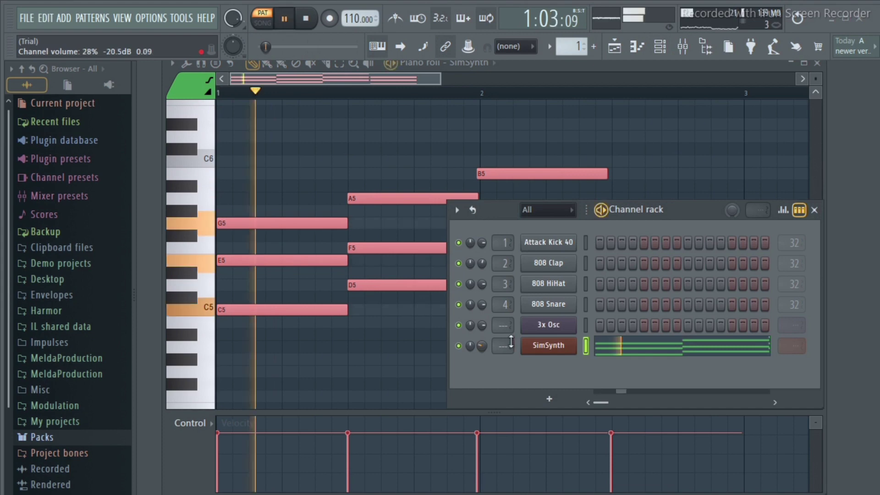
{"action": "left_click", "coordinate": [816, 211]}
{"action": "key", "text": "space"}
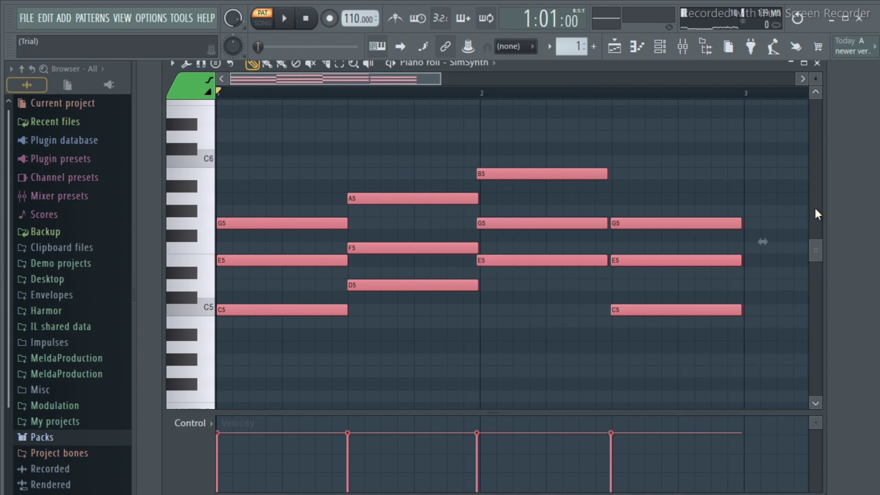
- Open the piano roll for the 3x Osc channel and close the channel rack
{"action": "left_click", "coordinate": [817, 64]}
{"action": "left_click", "coordinate": [662, 48]}
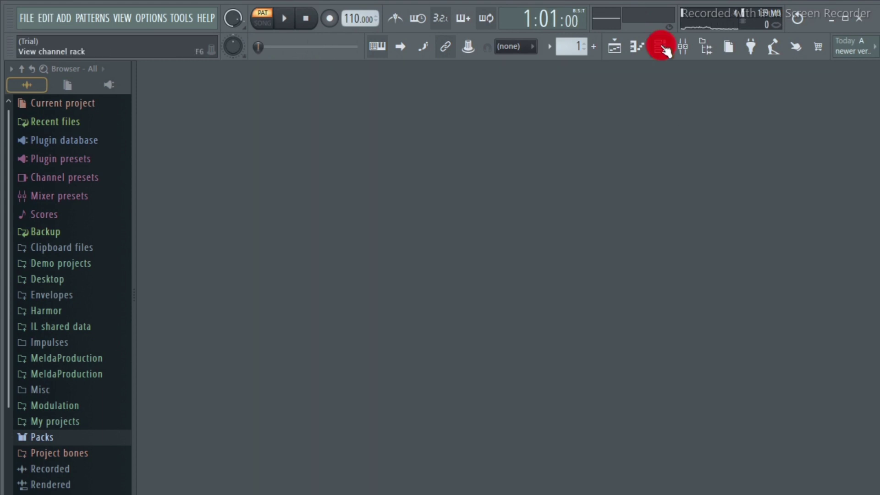
{"action": "right_click", "coordinate": [551, 324]}
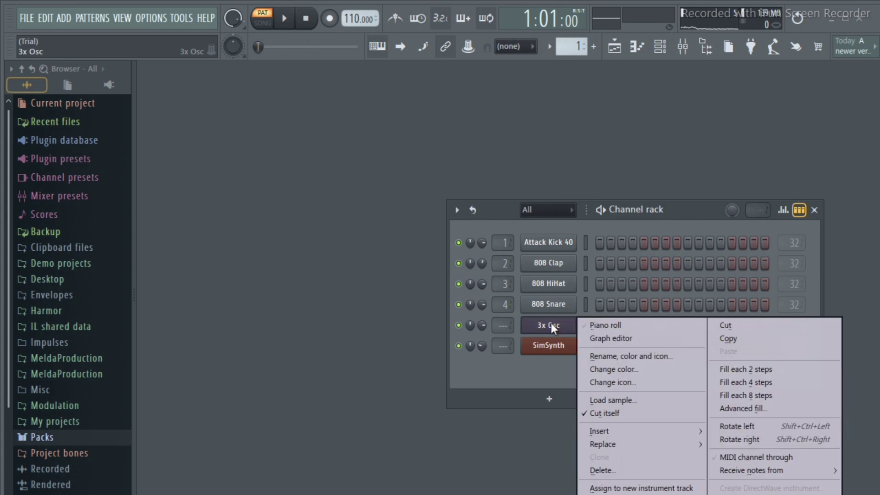
{"action": "left_click", "coordinate": [636, 327]}
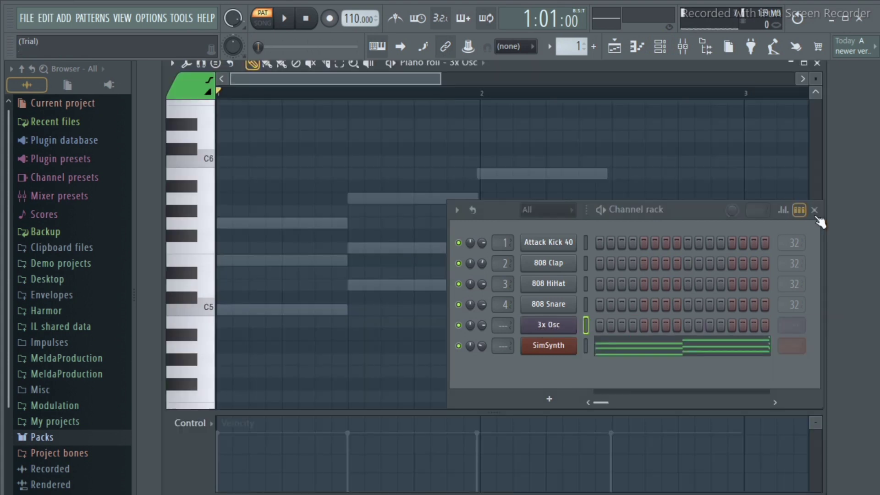
{"action": "key", "text": "F6"}
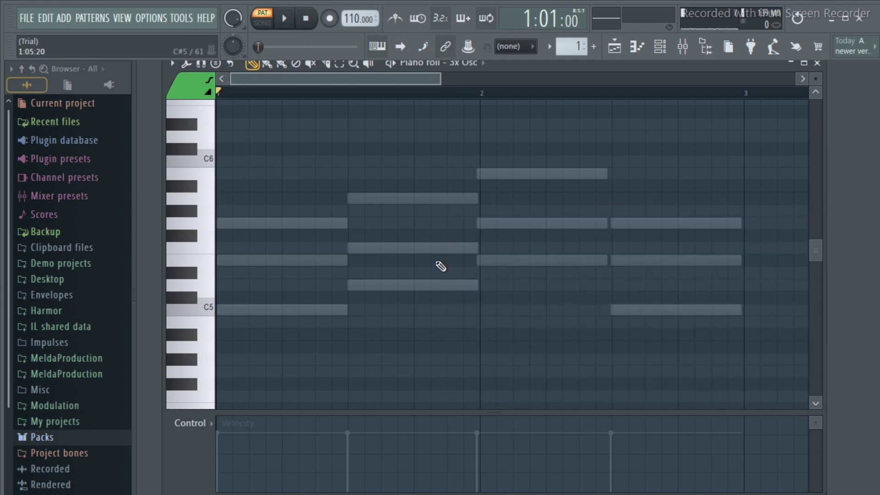
- Draw four 3x Osc notes, C5, D5, E5 and C5, over the lowest ghost note of each chord
{"action": "left_click", "coordinate": [215, 309]}
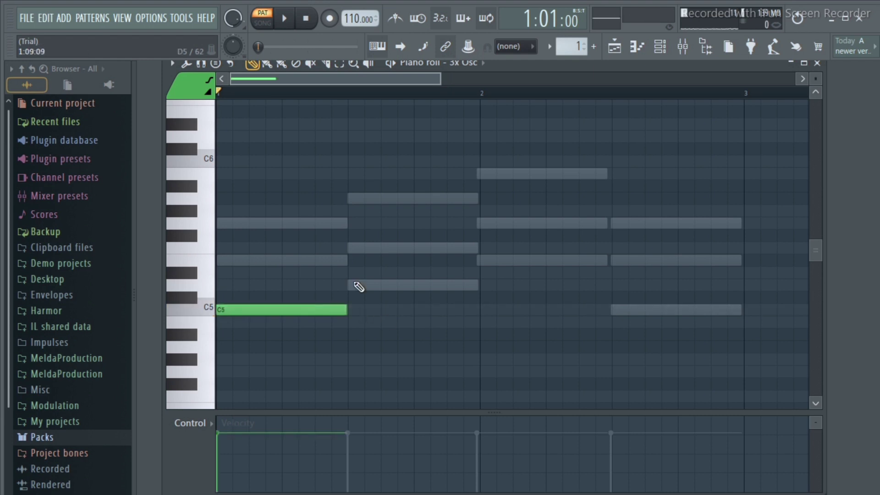
{"action": "left_click", "coordinate": [352, 286]}
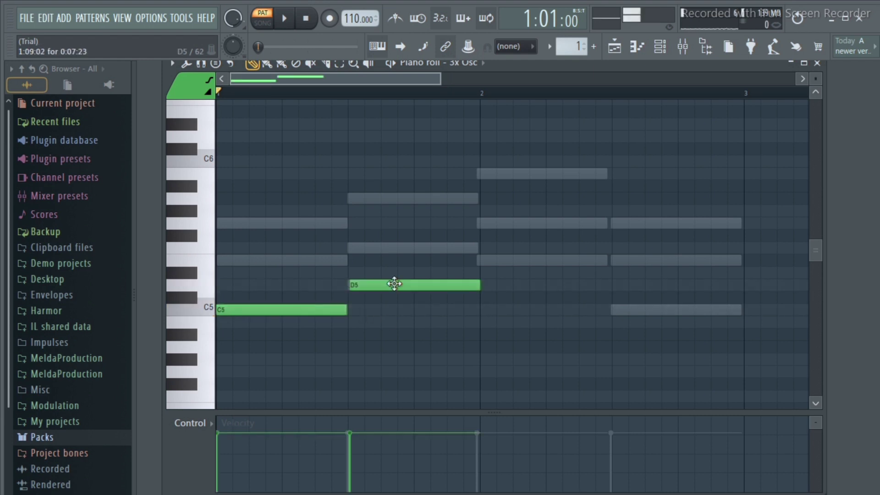
{"action": "left_click", "coordinate": [481, 260]}
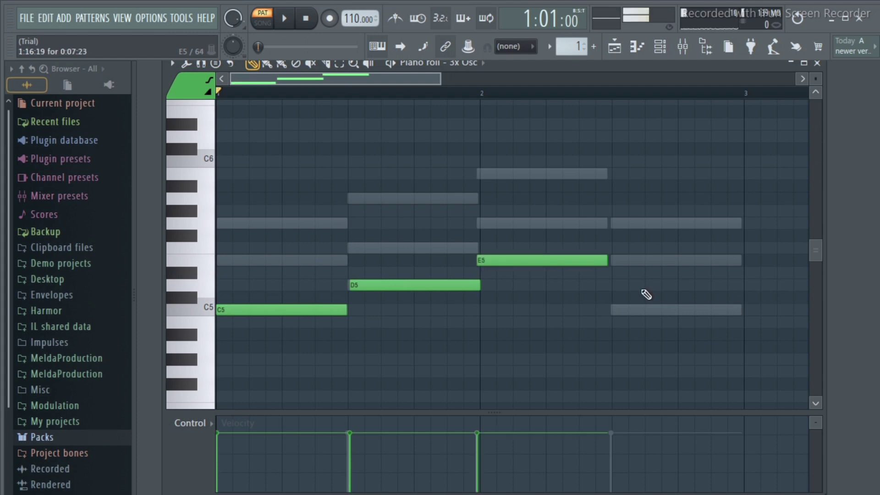
{"action": "left_click", "coordinate": [613, 309]}
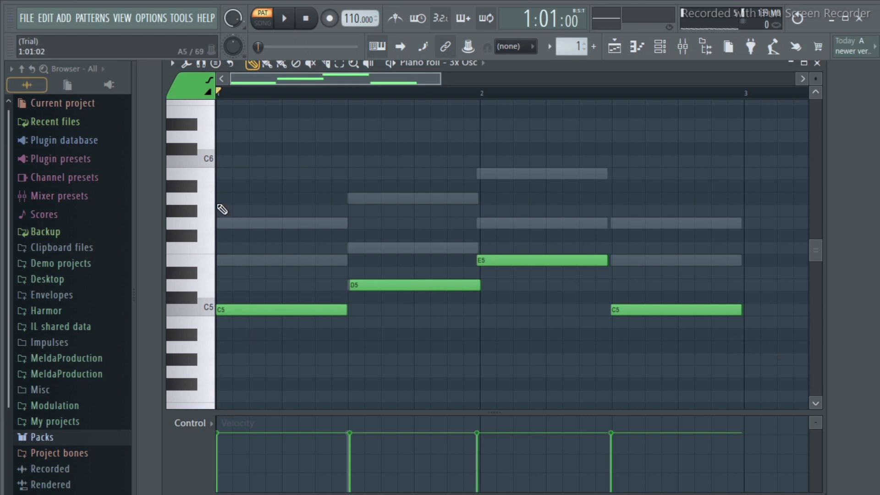
- Select all four 3x Osc notes and transpose them down one octave
{"action": "left_click_drag", "start_coordinate": [219, 206], "coordinate": [717, 357]}
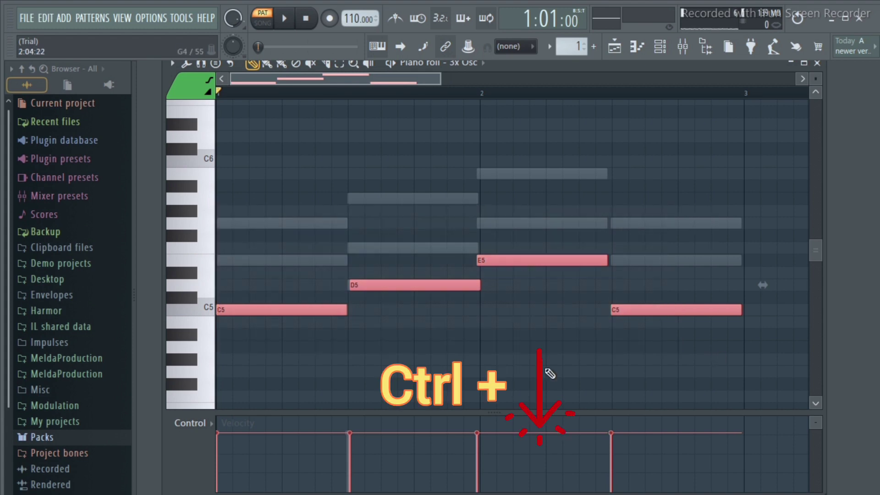
{"action": "key", "text": "ctrl+Down"}
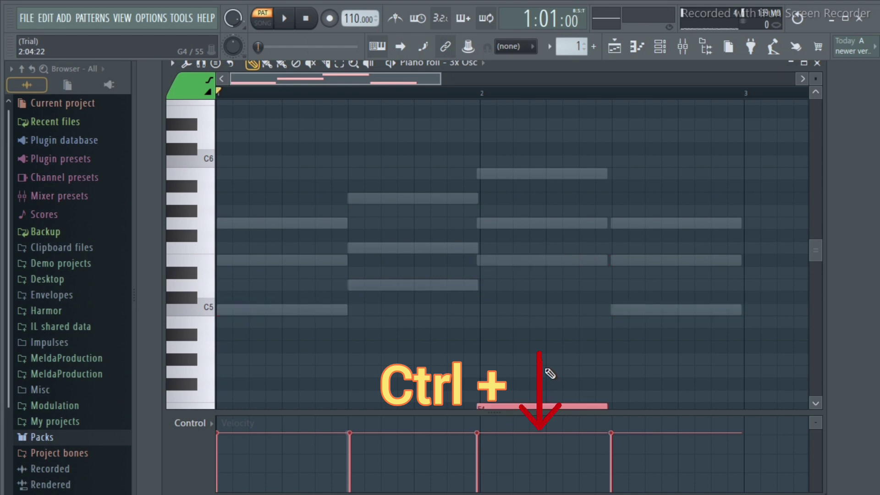
{"action": "scroll", "coordinate": [550, 373], "scroll_direction": "down", "scroll_amount": 3}
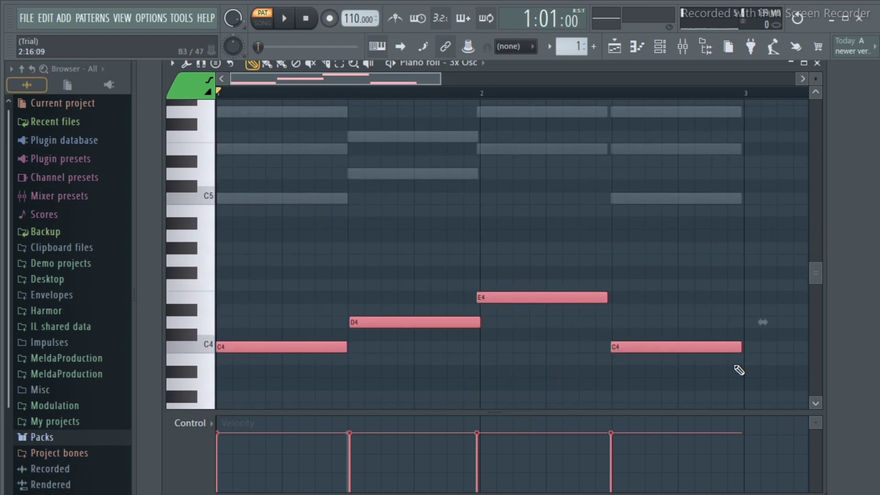
- Close the piano roll and play back the pattern to hear the bass notes with the chords, with the channel rack shown
{"action": "left_click", "coordinate": [818, 64]}
{"action": "key", "text": "space"}
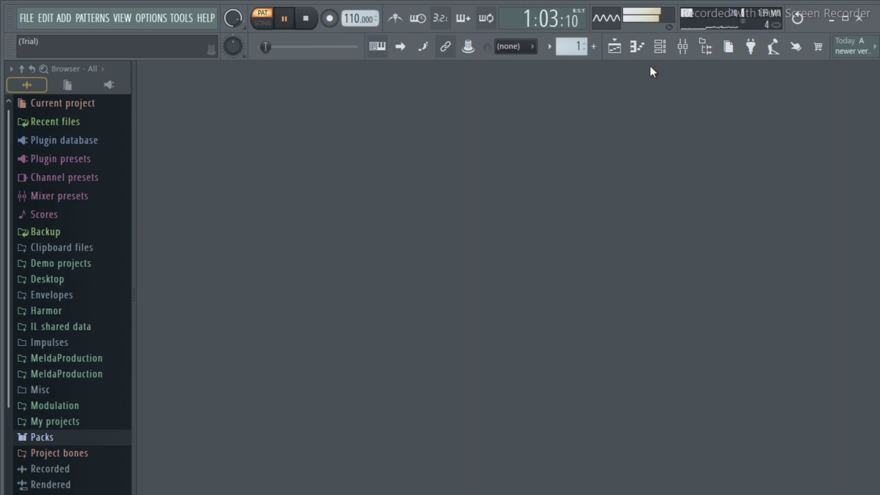
{"action": "left_click", "coordinate": [660, 47]}
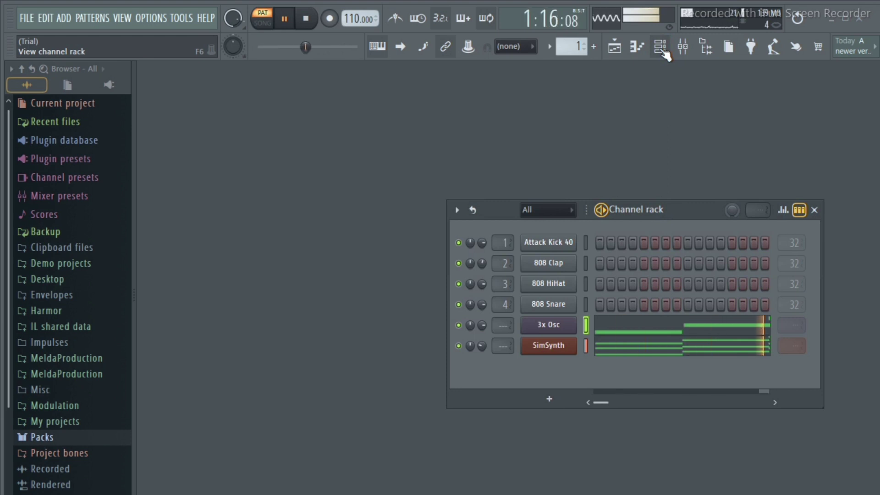
{"action": "key", "text": "space"}
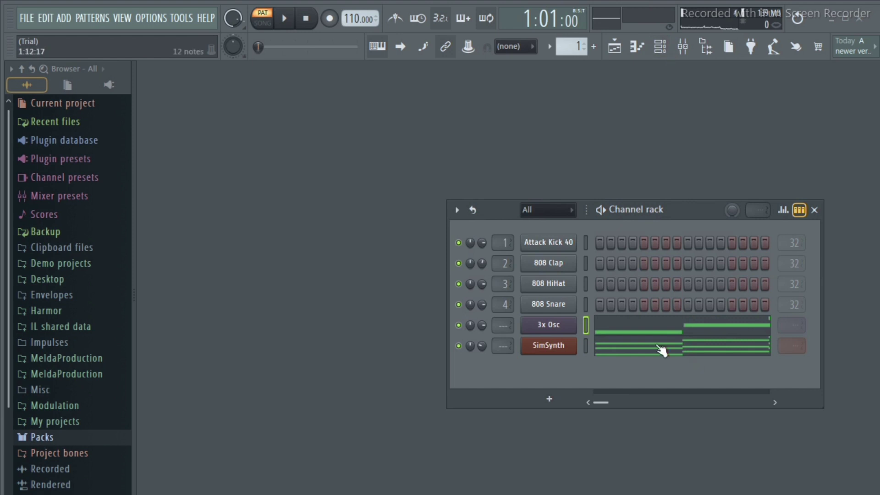
- Chop each of the four 3x Osc bass notes into two equal notes with the chopper's Default pattern
{"action": "left_click", "coordinate": [626, 329]}
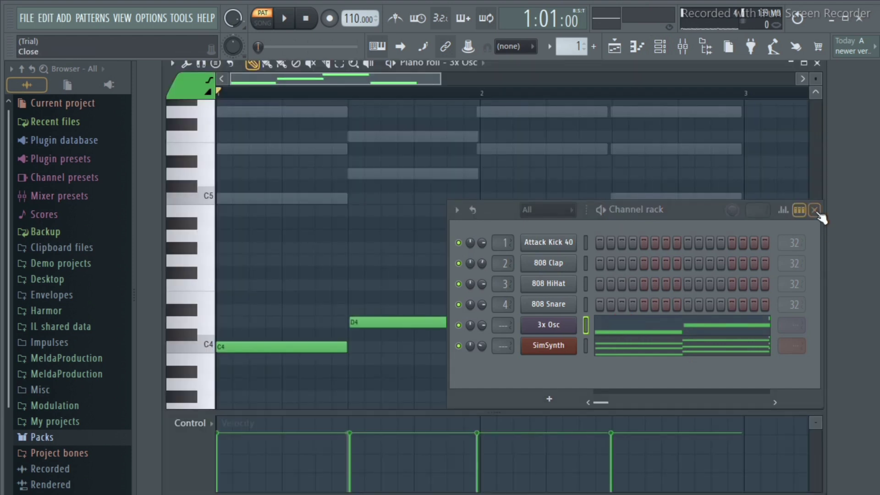
{"action": "left_click", "coordinate": [815, 210]}
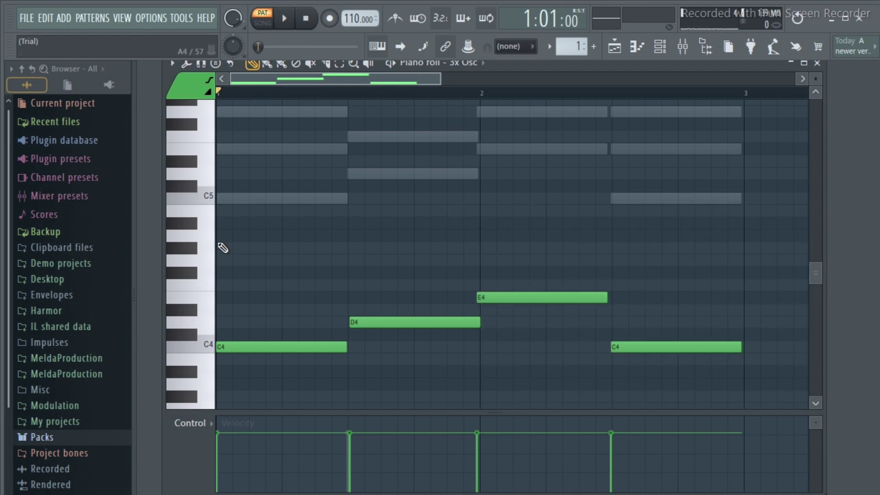
{"action": "left_click_drag", "start_coordinate": [220, 230], "coordinate": [724, 374]}
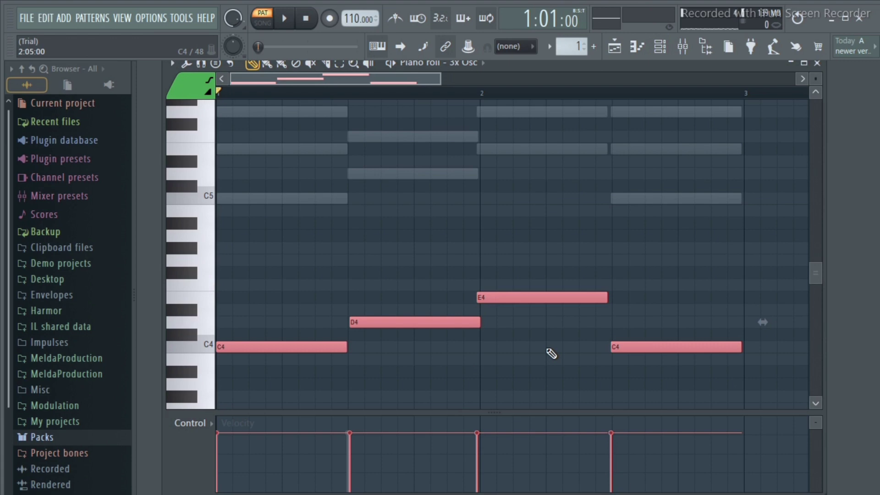
{"action": "key", "text": "alt+u"}
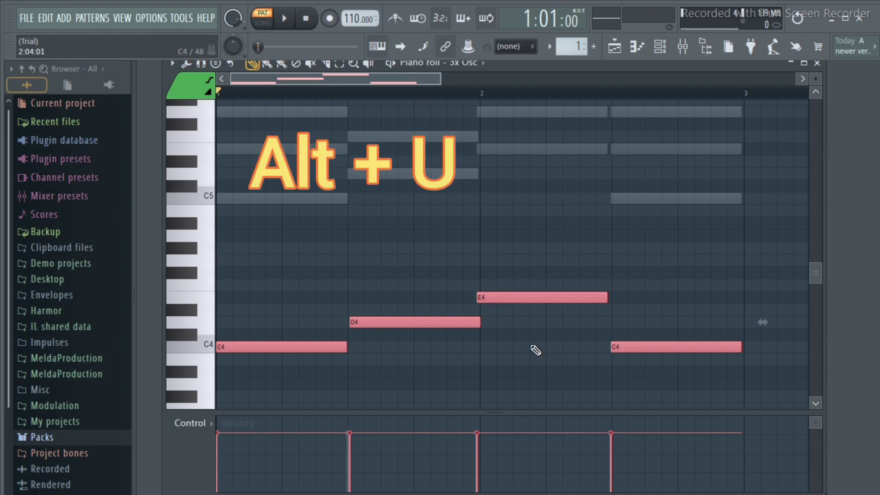
{"action": "key", "text": "alt+u"}
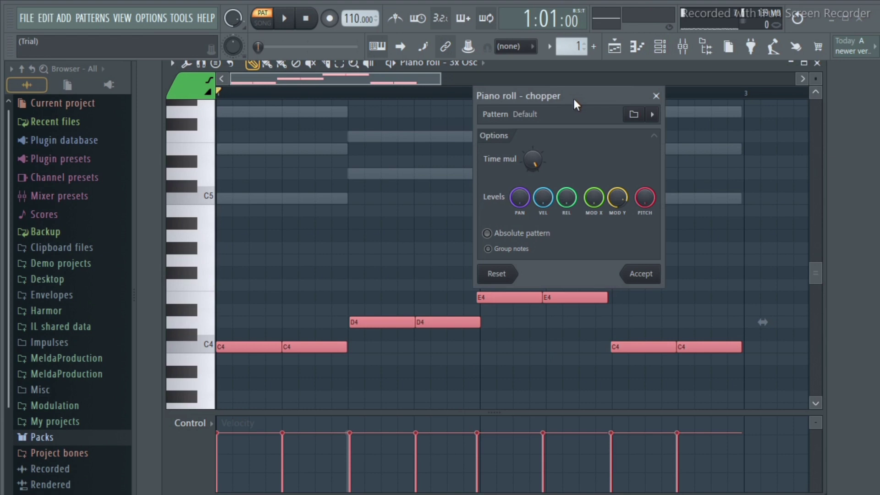
{"action": "left_click_drag", "start_coordinate": [573, 97], "coordinate": [515, 153]}
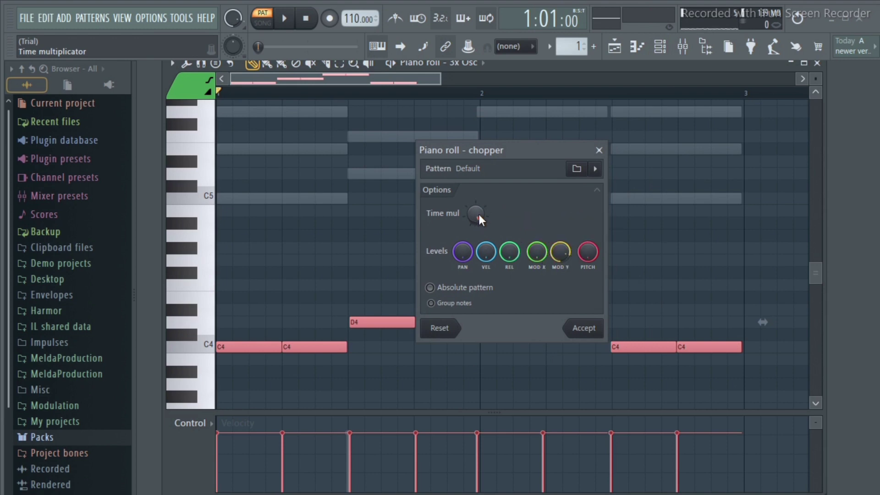
{"action": "left_click_drag", "start_coordinate": [477, 215], "coordinate": [477, 197]}
{"action": "left_click", "coordinate": [588, 330]}
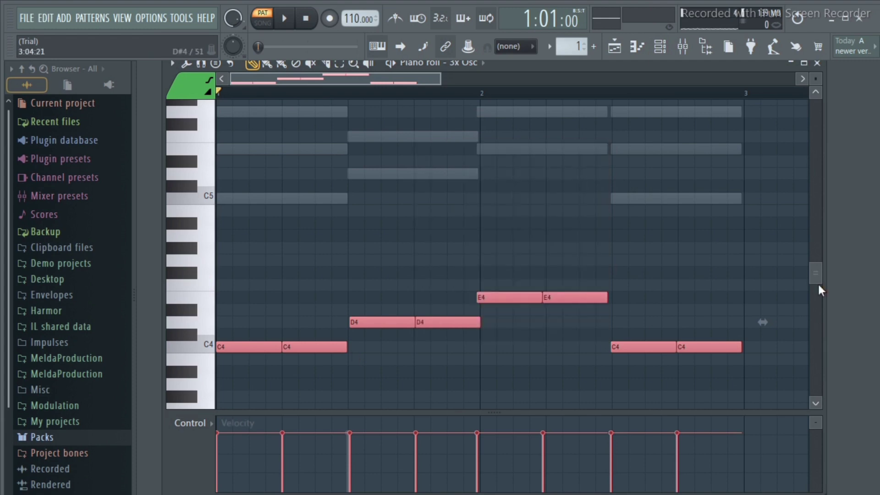
- Play back the pattern to hear the chopped bass notes under the chords
{"action": "key", "text": "space"}
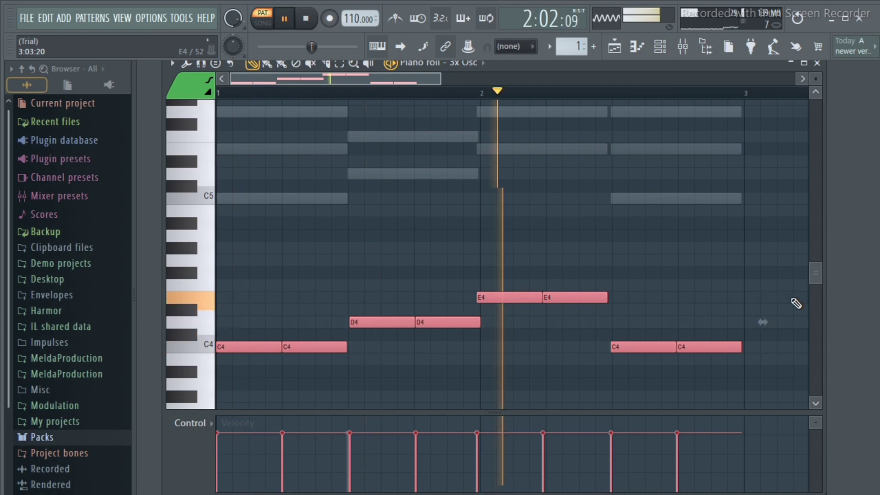
{"action": "key", "text": "space"}
{"action": "key", "text": "space"}
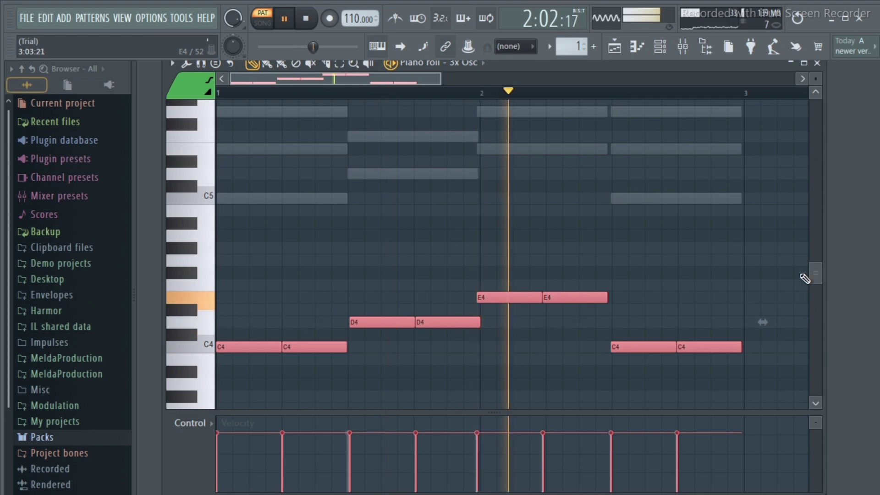
{"action": "key", "text": "space"}
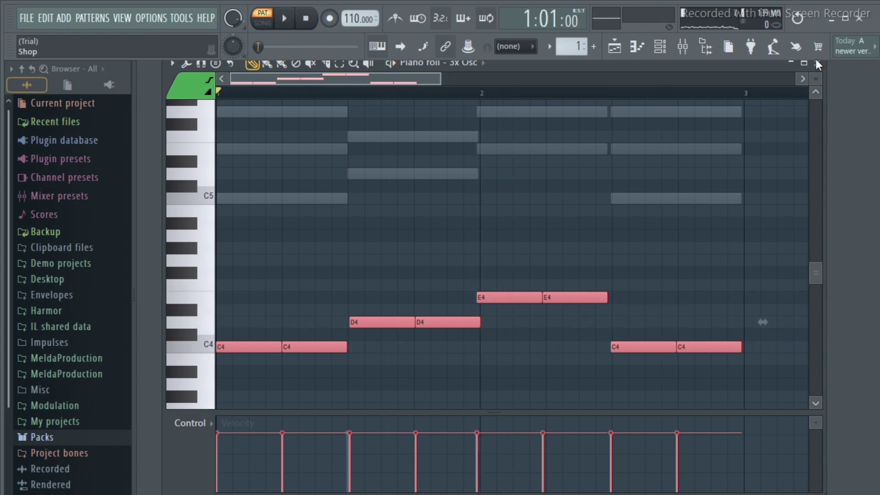
- Fill every 4 steps on the Attack Kick 40 and 808 Clap channels in the channel rack
{"action": "left_click", "coordinate": [819, 64]}
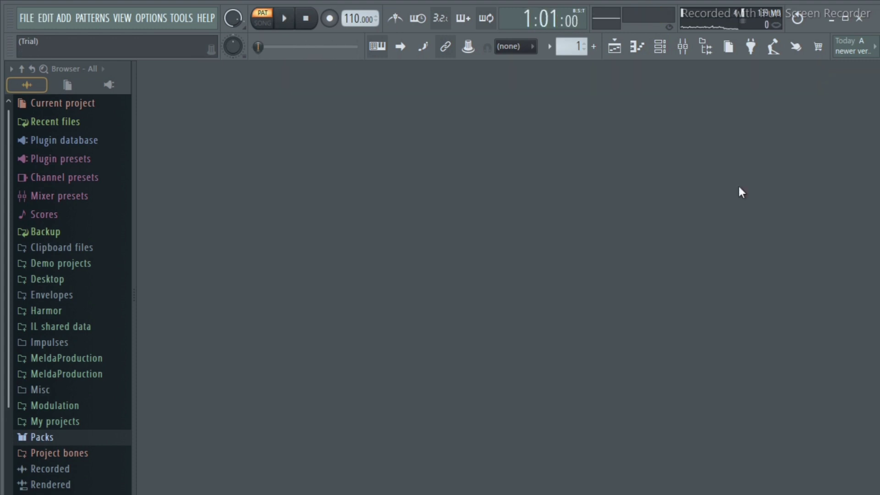
{"action": "left_click", "coordinate": [660, 46]}
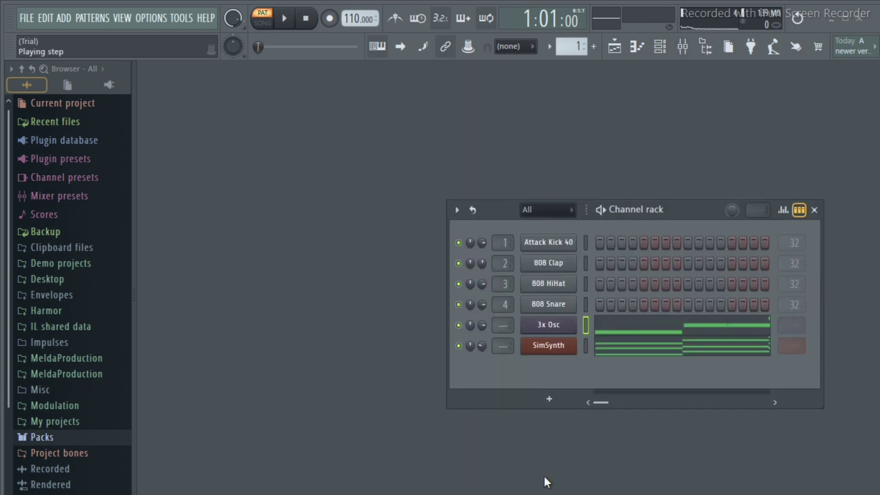
{"action": "right_click", "coordinate": [559, 246]}
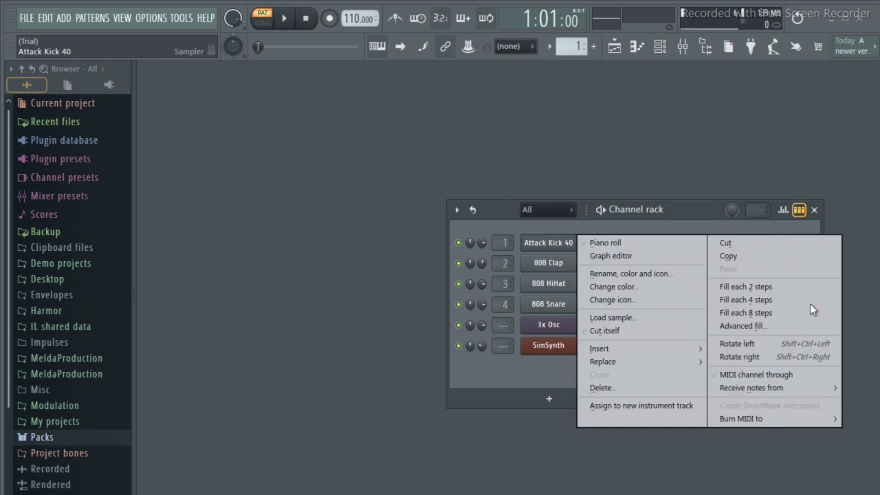
{"action": "left_click", "coordinate": [750, 299]}
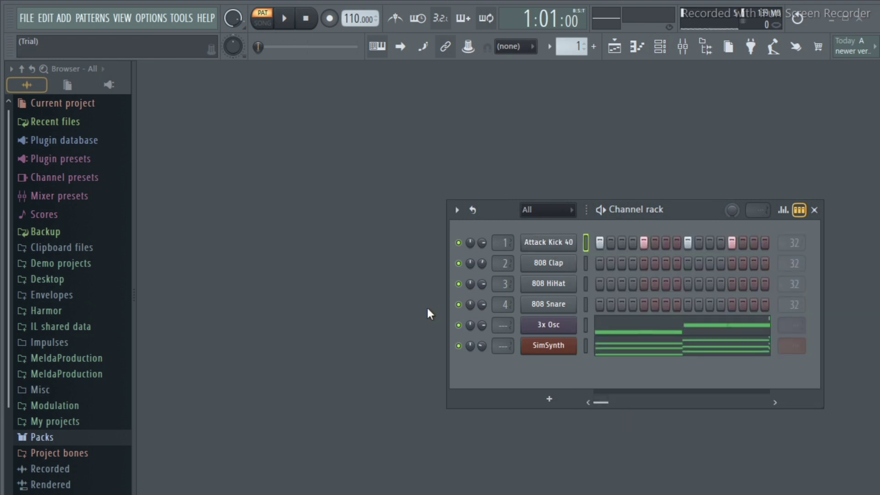
{"action": "right_click", "coordinate": [553, 264]}
{"action": "left_click", "coordinate": [746, 321]}
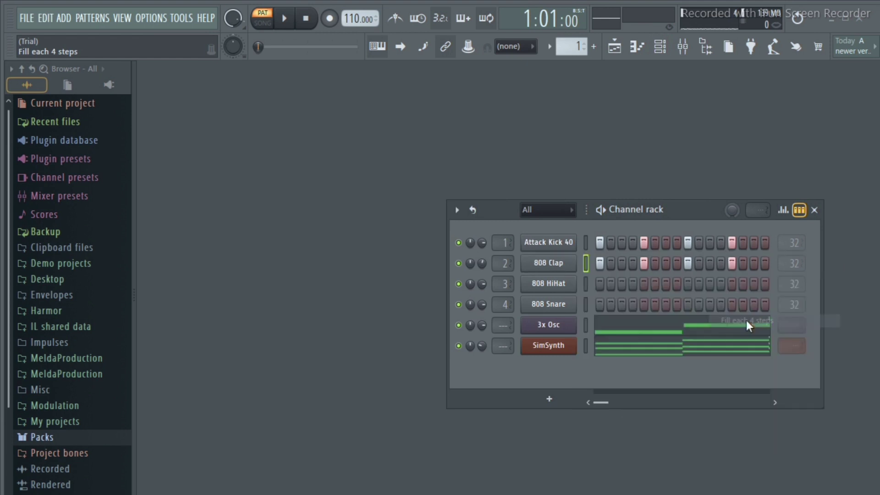
- Mute the SimSynth channel and play back the kick, clap and bass pattern
{"action": "left_click", "coordinate": [459, 346]}
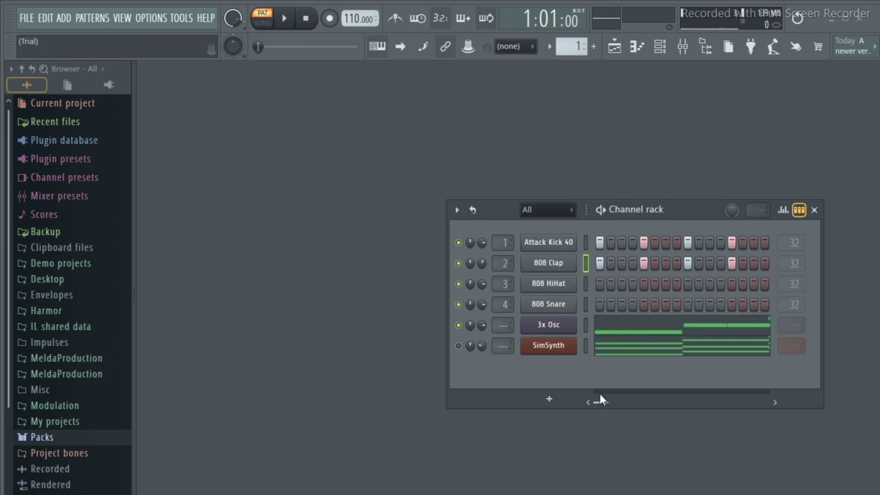
{"action": "key", "text": "space"}
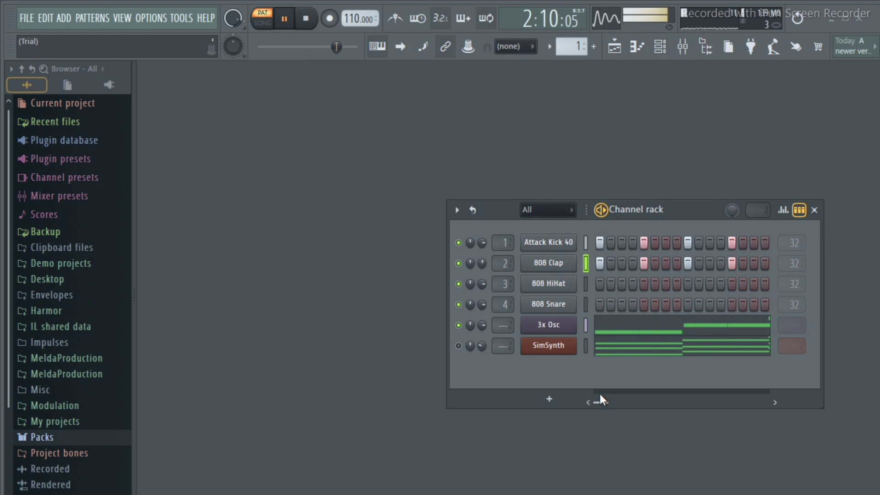
- Play back the kick and clap pattern with the 3x Osc channel muted and again with it unmuted
{"action": "key", "text": "space"}
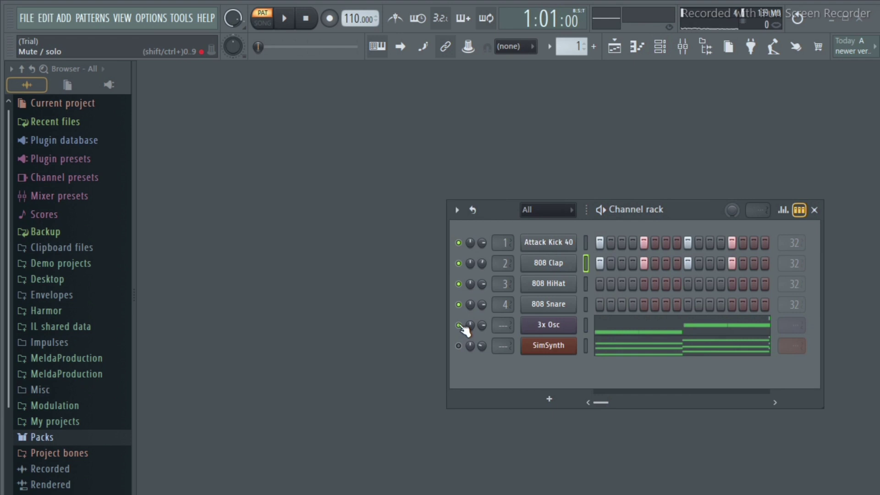
{"action": "key", "text": "space"}
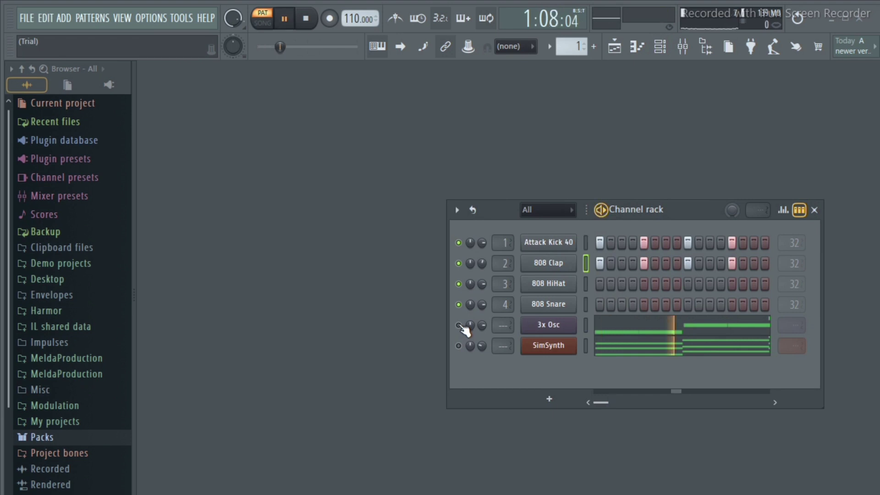
{"action": "key", "text": "space"}
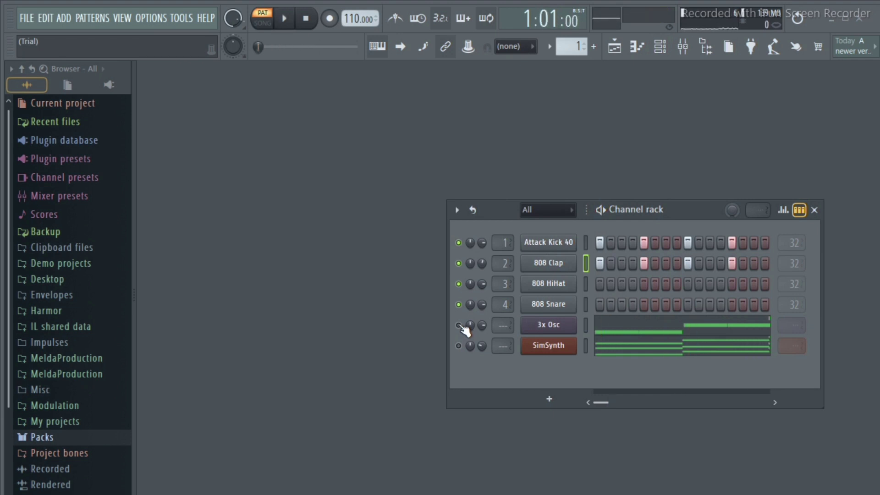
{"action": "left_click", "coordinate": [458, 325]}
{"action": "key", "text": "space"}
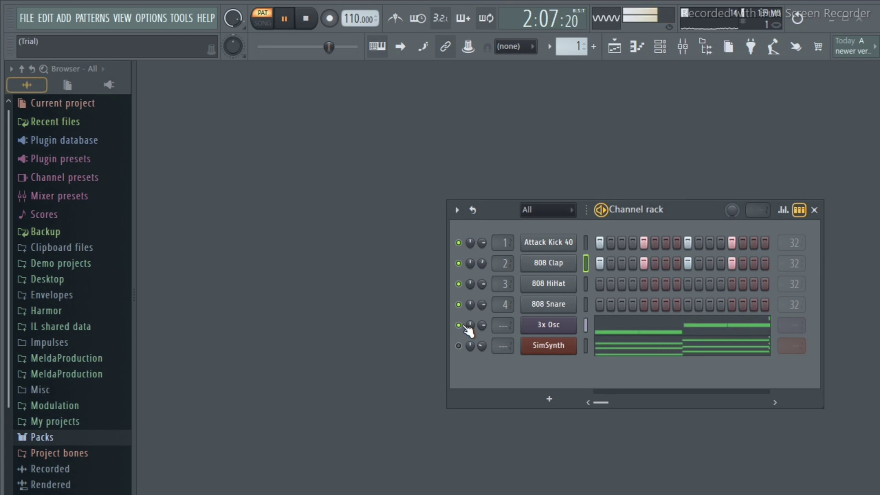
{"action": "key", "text": "space"}
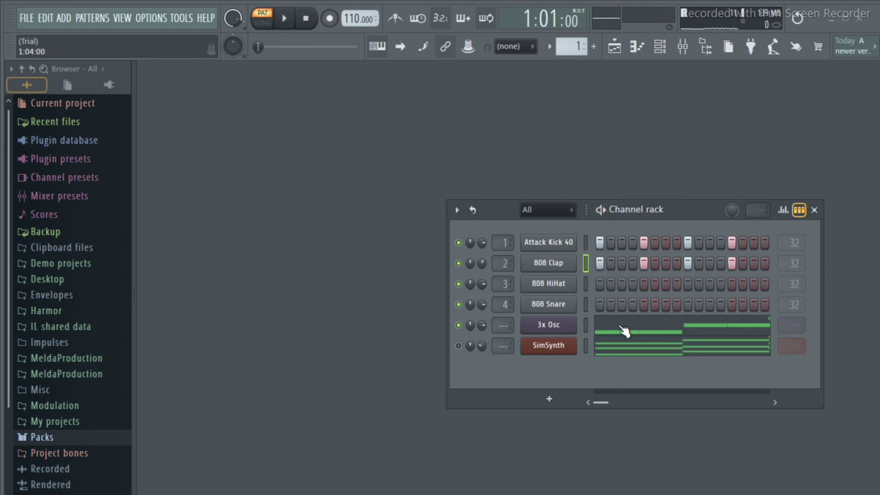
- Fill every 2 steps on the 808 HiHat channel and play back the pattern
{"action": "right_click", "coordinate": [546, 283]}
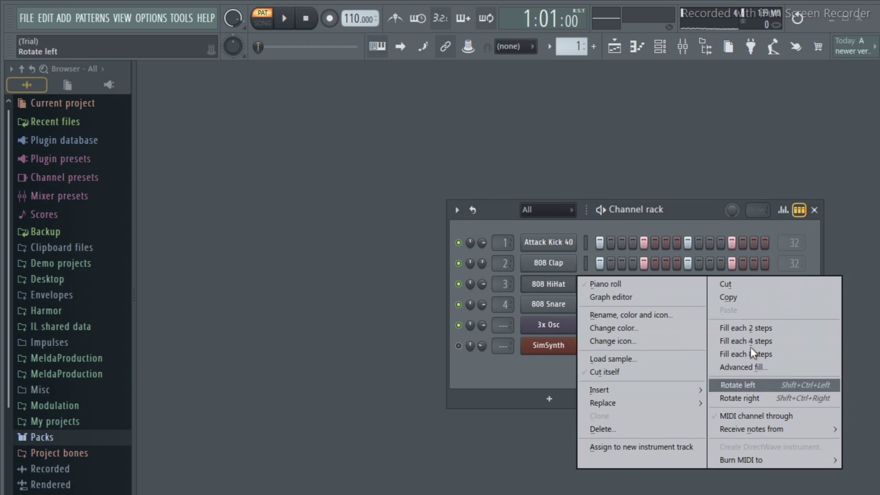
{"action": "left_click", "coordinate": [739, 329]}
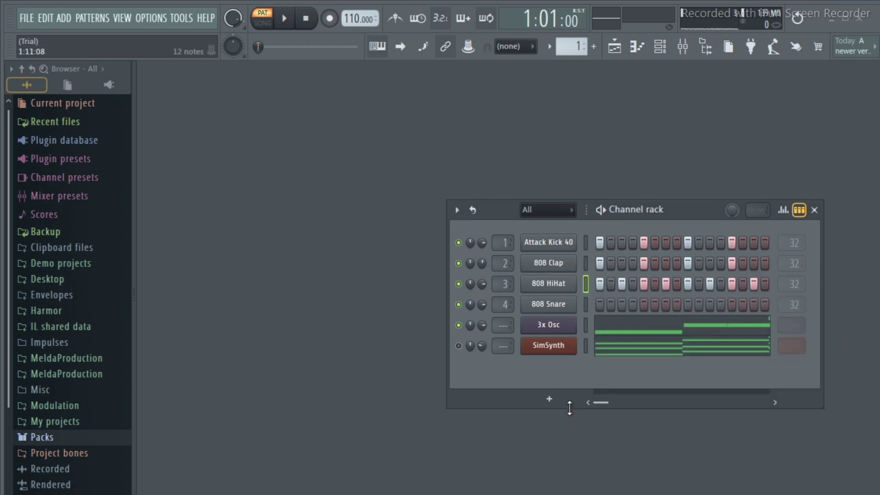
{"action": "key", "text": "space"}
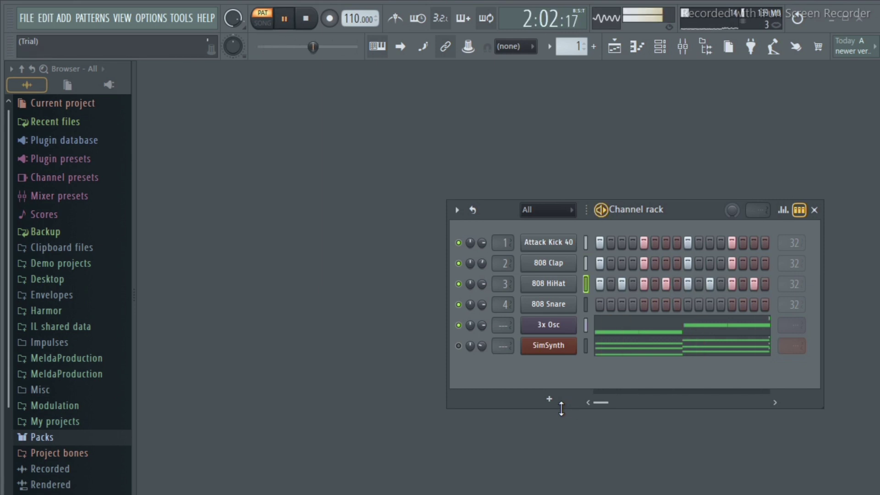
{"action": "key", "text": "space"}
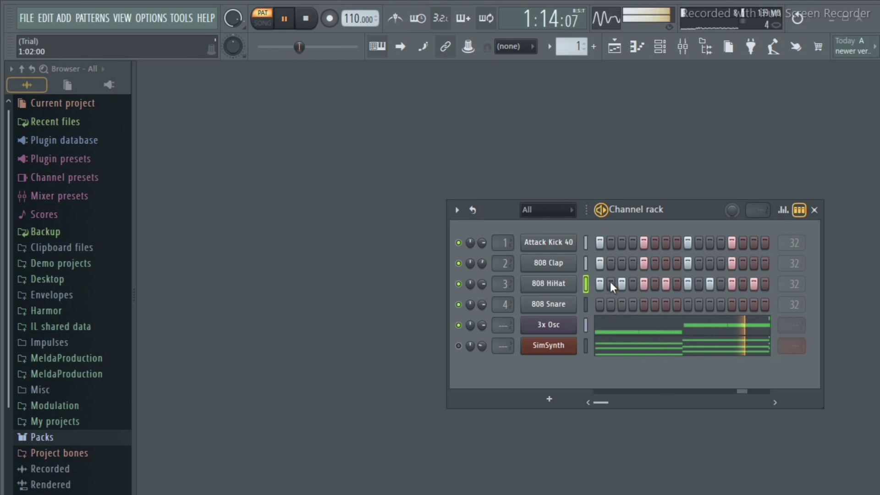
- Widen the channel rack to show all 32 steps and fill every remaining empty step on the 808 HiHat channel
{"action": "left_click_drag", "start_coordinate": [610, 281], "coordinate": [754, 283]}
{"action": "left_click", "coordinate": [765, 284]}
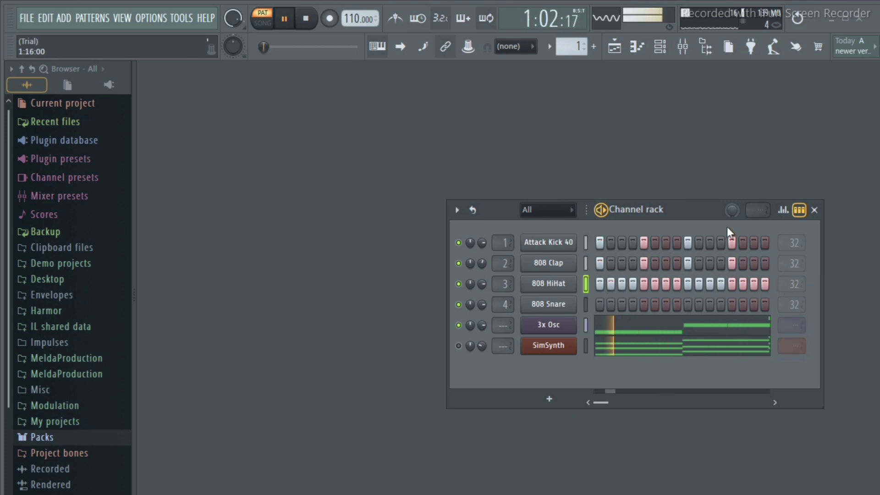
{"action": "left_click_drag", "start_coordinate": [686, 207], "coordinate": [548, 210]}
{"action": "left_click_drag", "start_coordinate": [678, 376], "coordinate": [816, 306]}
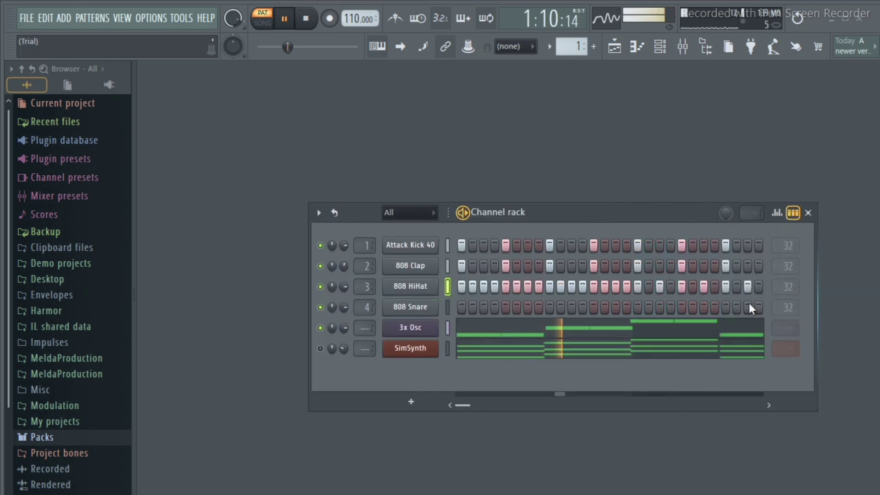
{"action": "left_click_drag", "start_coordinate": [648, 286], "coordinate": [757, 287]}
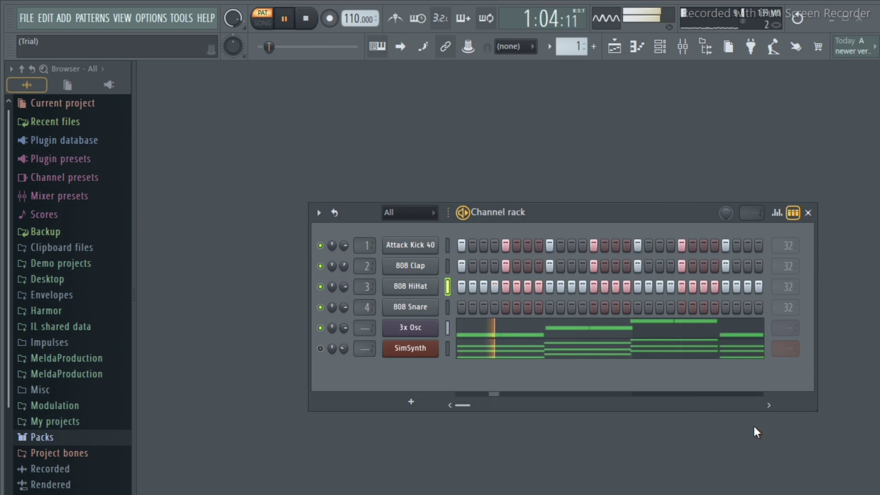
{"action": "key", "text": "space"}
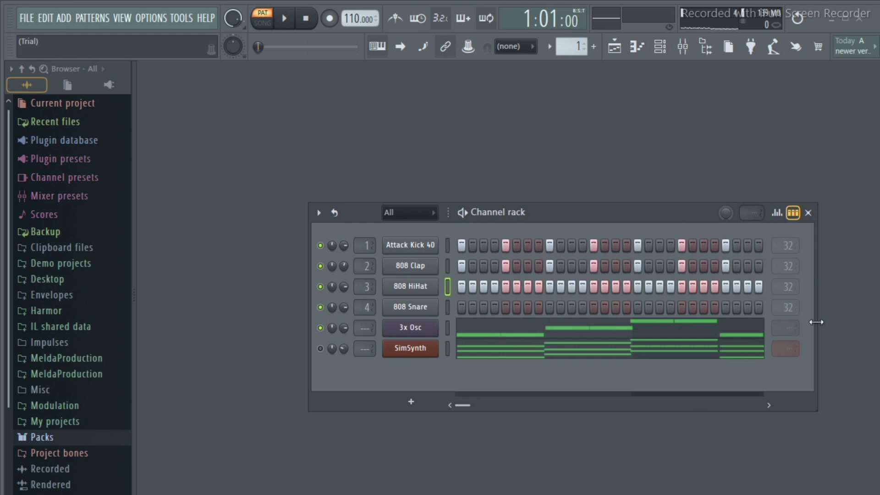
{"action": "left_click_drag", "start_coordinate": [857, 312], "coordinate": [861, 312]}
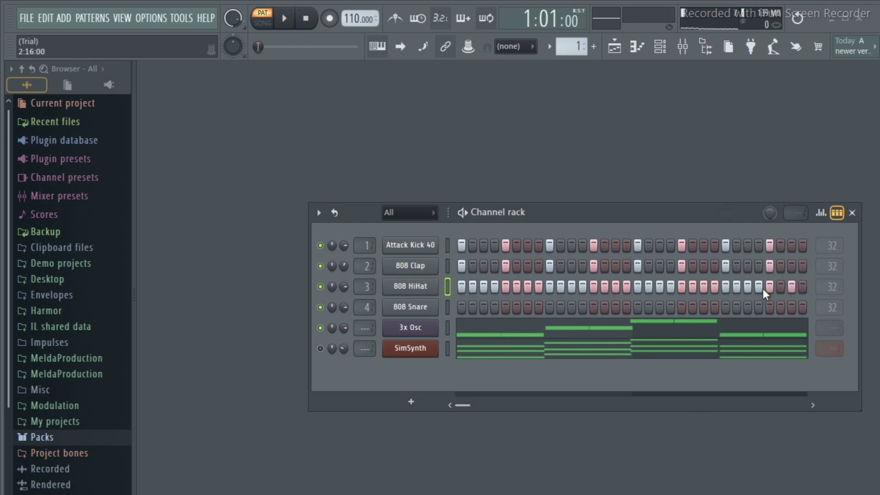
{"action": "left_click", "coordinate": [809, 285]}
- Play back the pattern with the full hi-hat row and unmute the SimSynth channel
{"action": "key", "text": "space"}
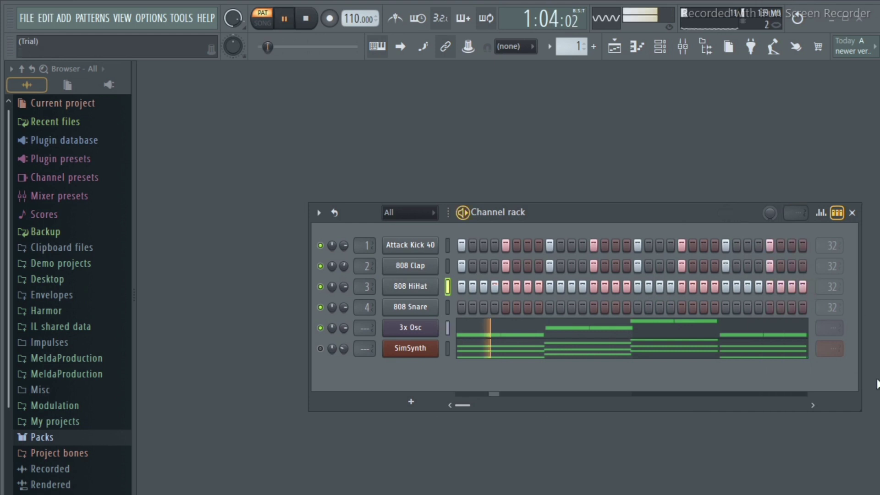
{"action": "key", "text": "space"}
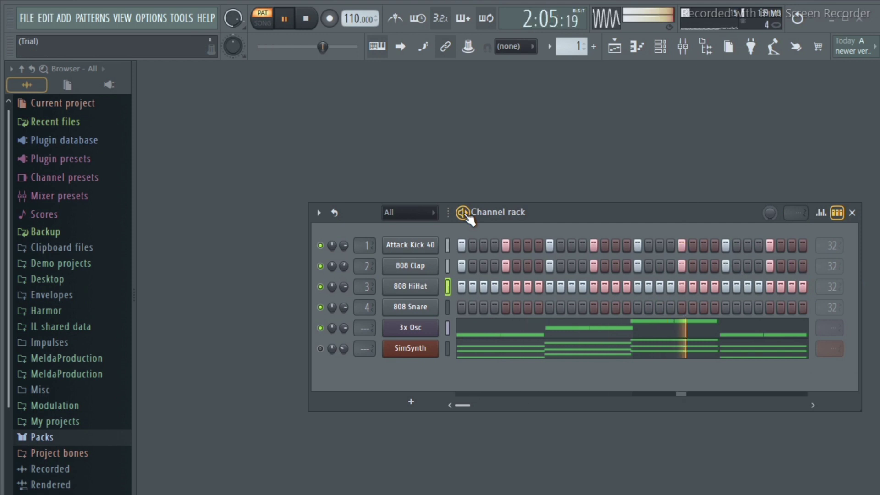
{"action": "left_click", "coordinate": [320, 348]}
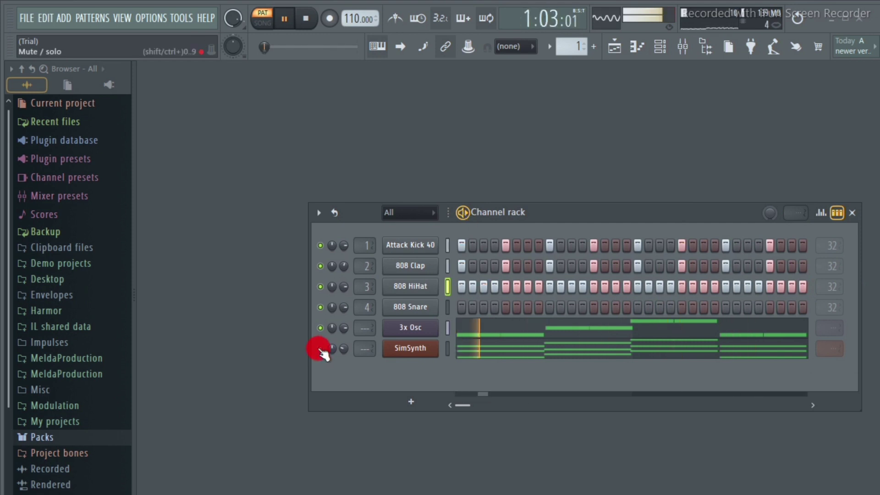